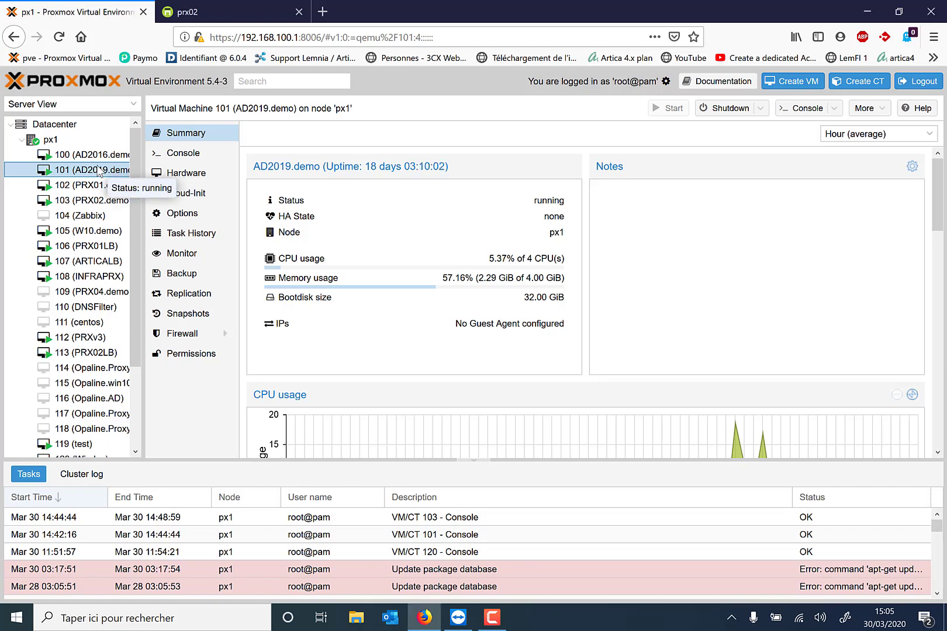
Glance at the PRX02.demo VM summary, then bring up the AD2019 remote session.
left_click(87, 203)
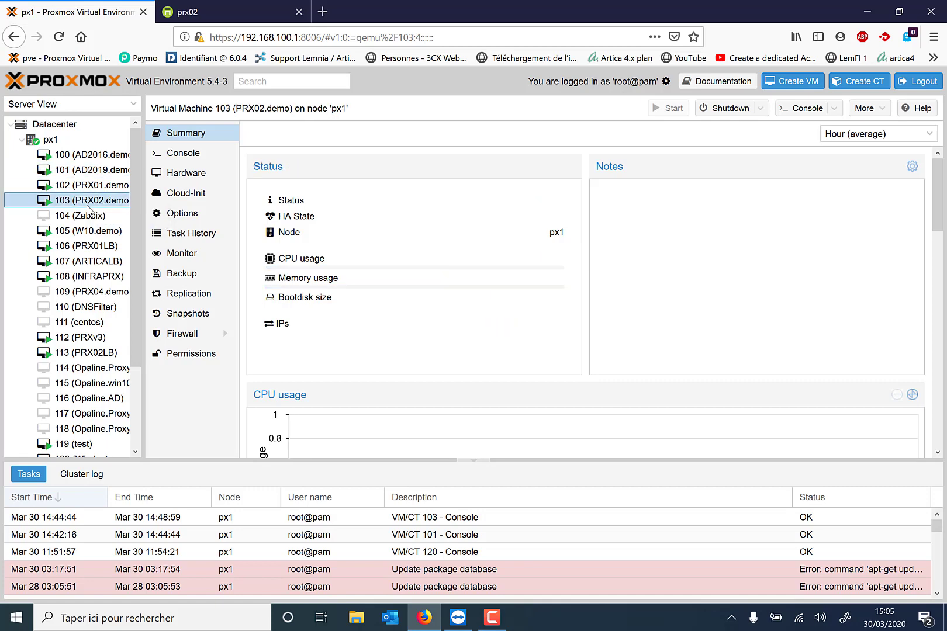
left_click(97, 177)
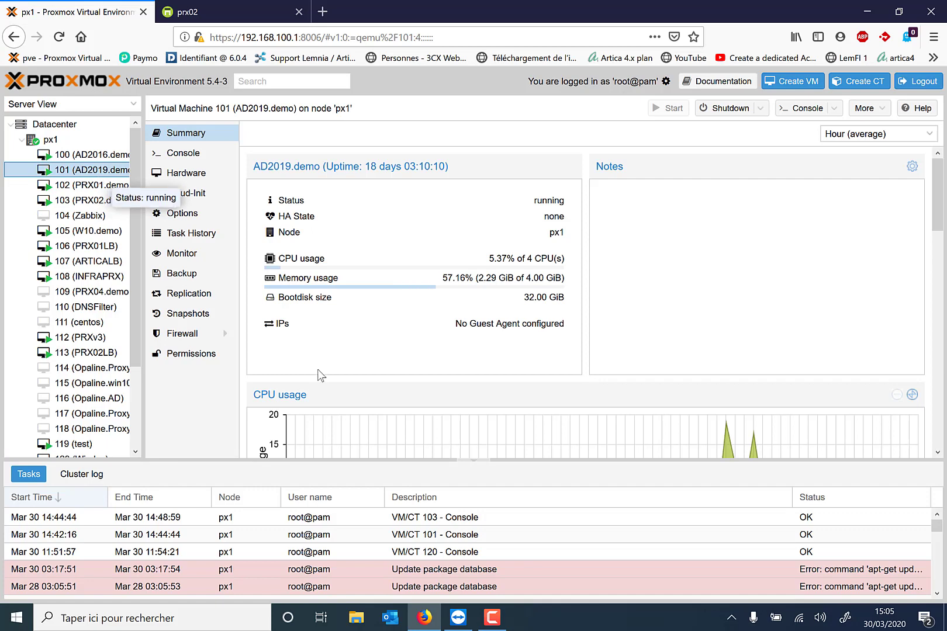
left_click(459, 617)
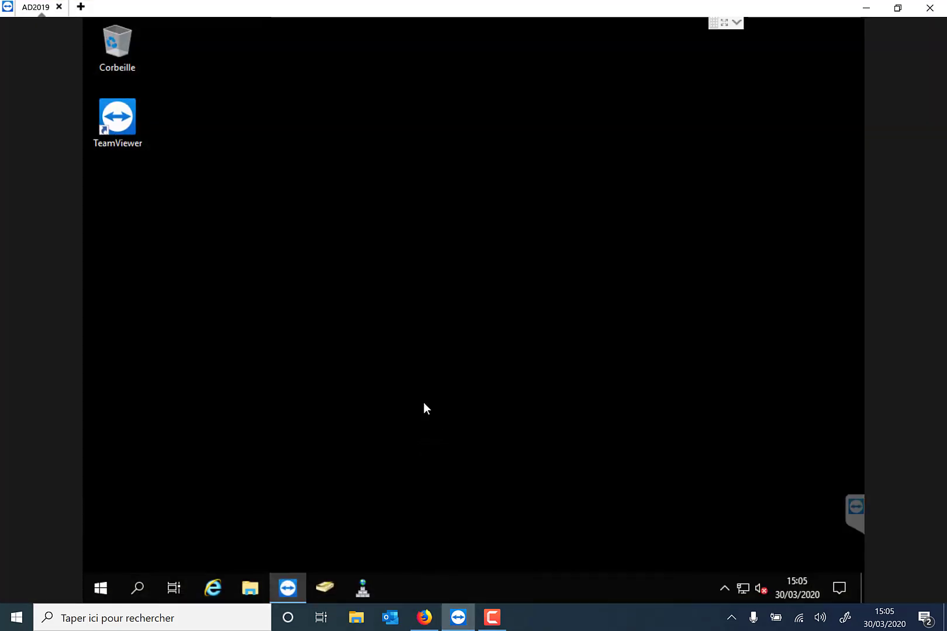
Launch Windows PowerShell on the AD2019 server from the Start menu search.
left_click(104, 588)
type("opow")
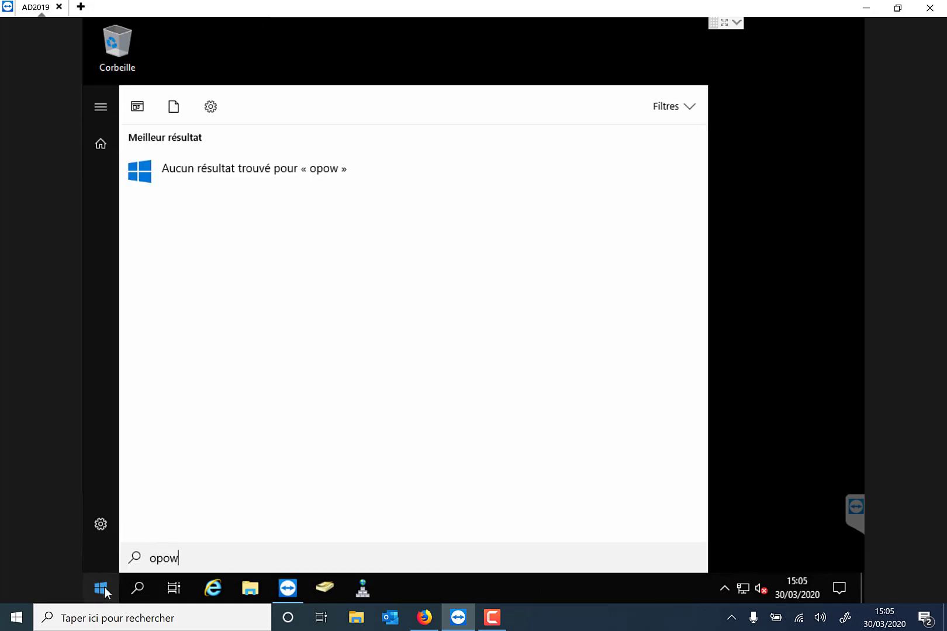
key("BackSpace")
key("BackSpace")
key("BackSpace")
key("BackSpace")
type("powers")
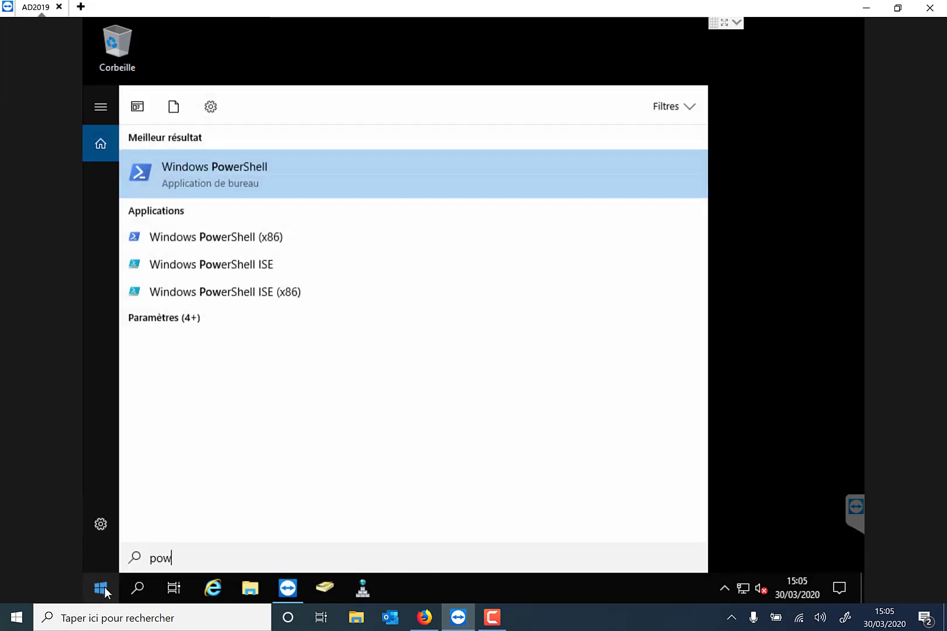
type("helle")
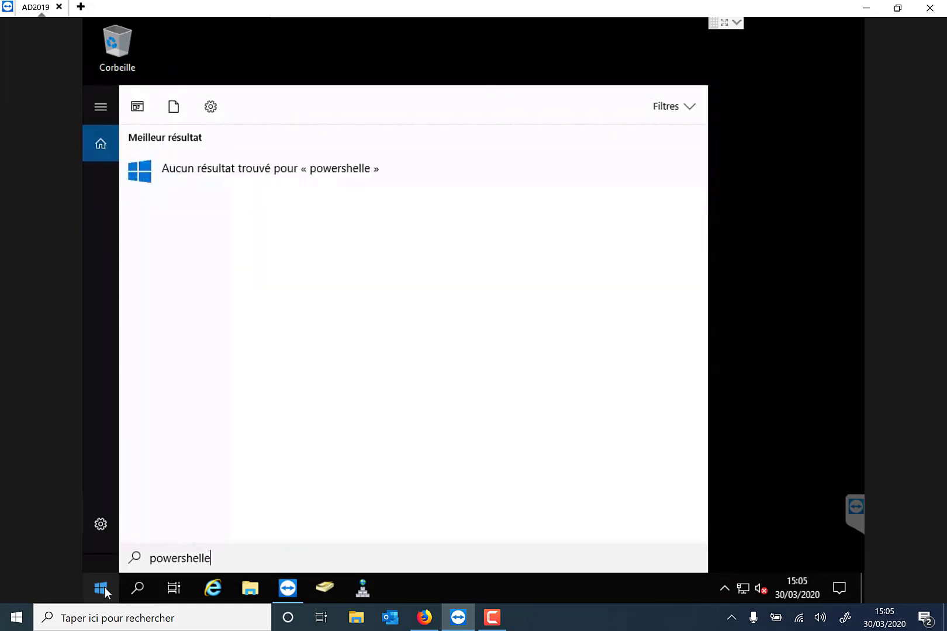
key("BackSpace")
key("Return")
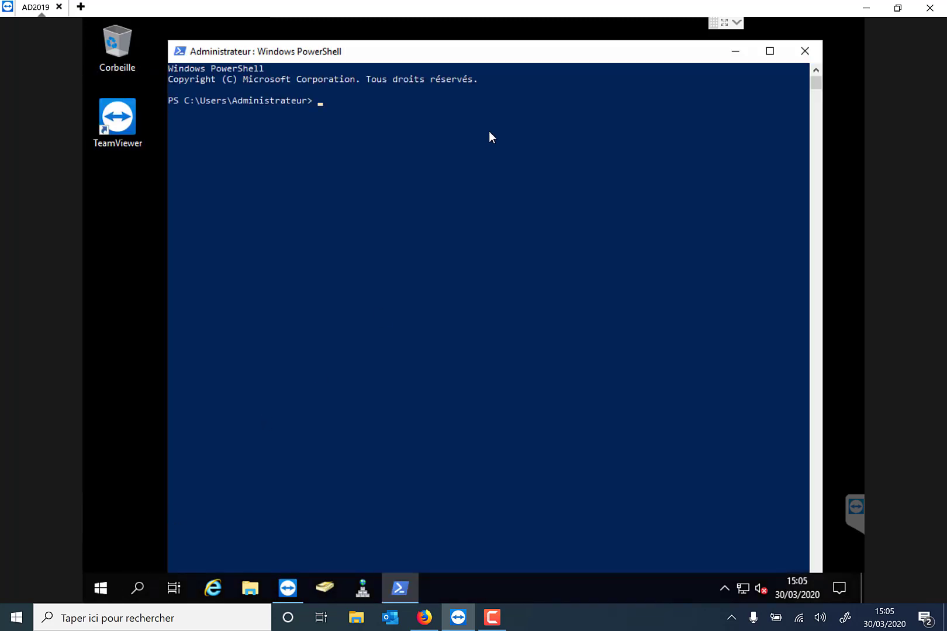
Run get-addomain and check the domain name demo19 and DNS root demo19.local.
type("get-addomain")
key("Return")
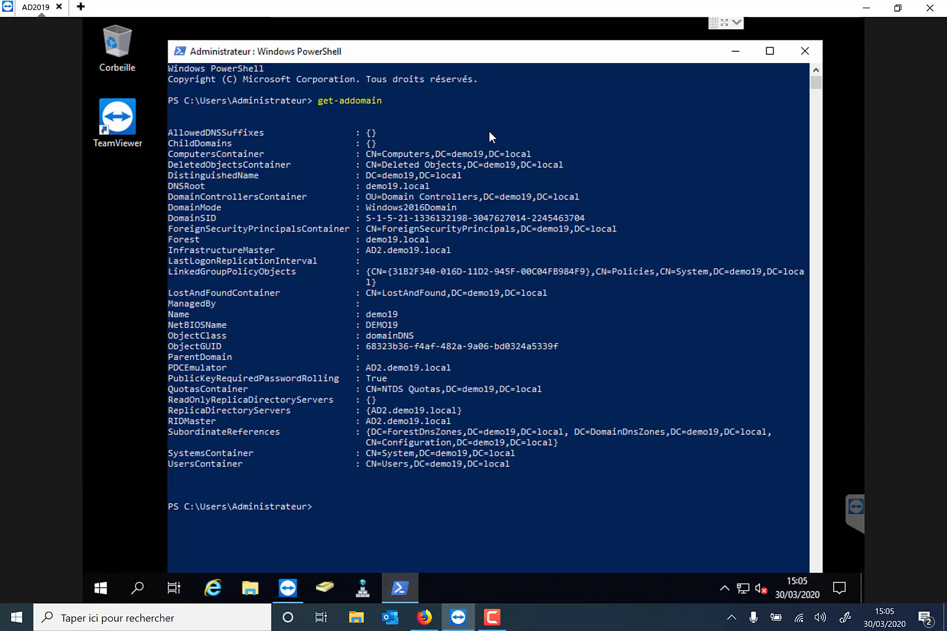
left_click_drag(366, 192, 398, 191)
right_click(397, 191)
left_click(377, 188)
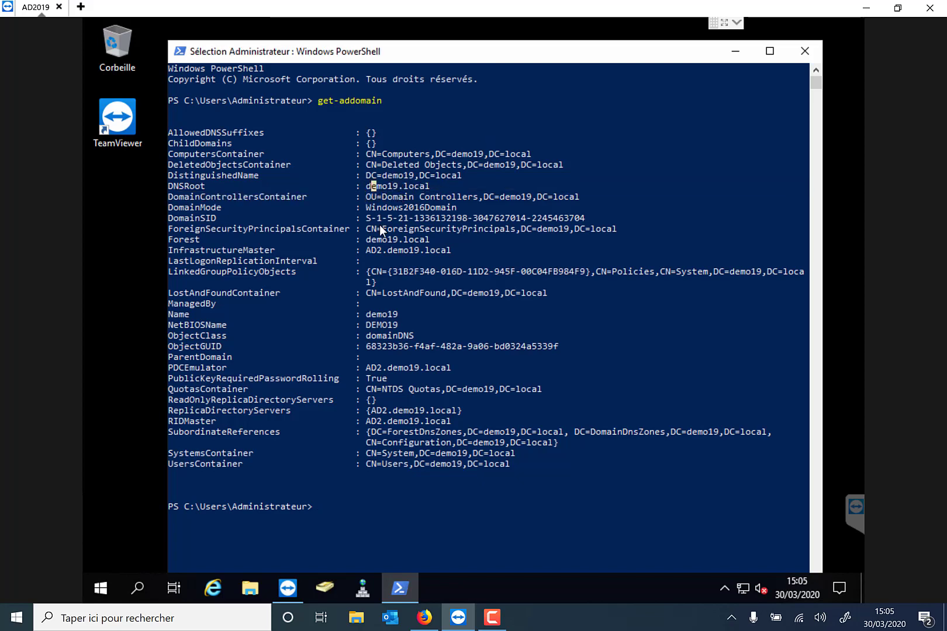
left_click(387, 318)
left_click(376, 186)
left_click_drag(371, 421, 451, 429)
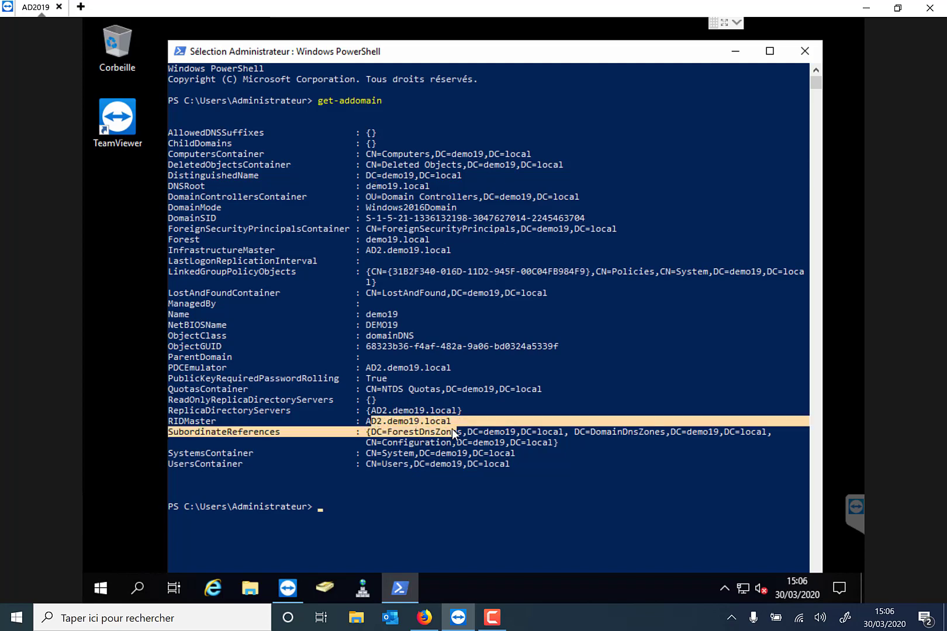
left_click(452, 428)
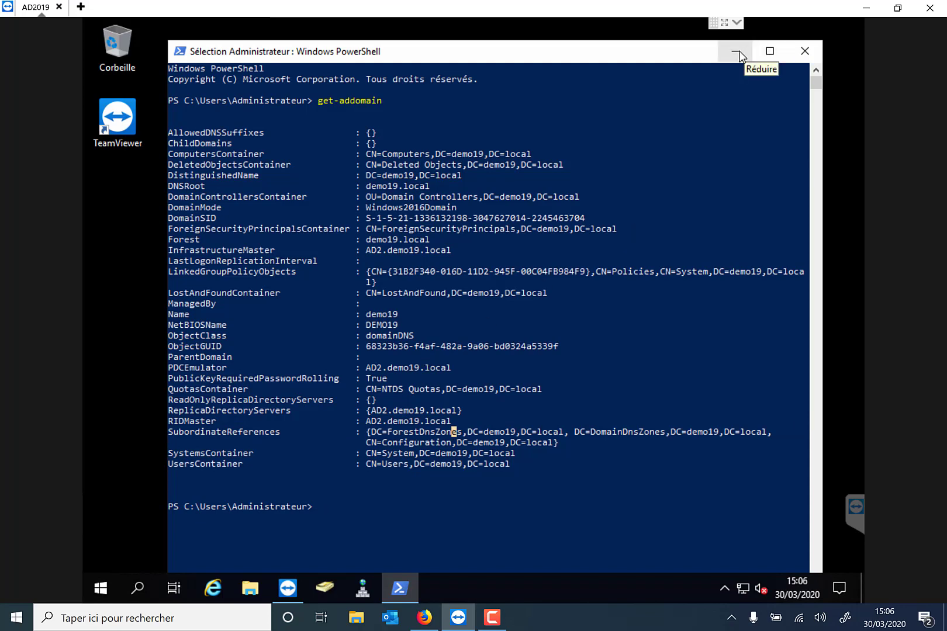
Run ipconfig to review the server's IP settings, then minimize PowerShell.
type("ipconfig")
key("Return")
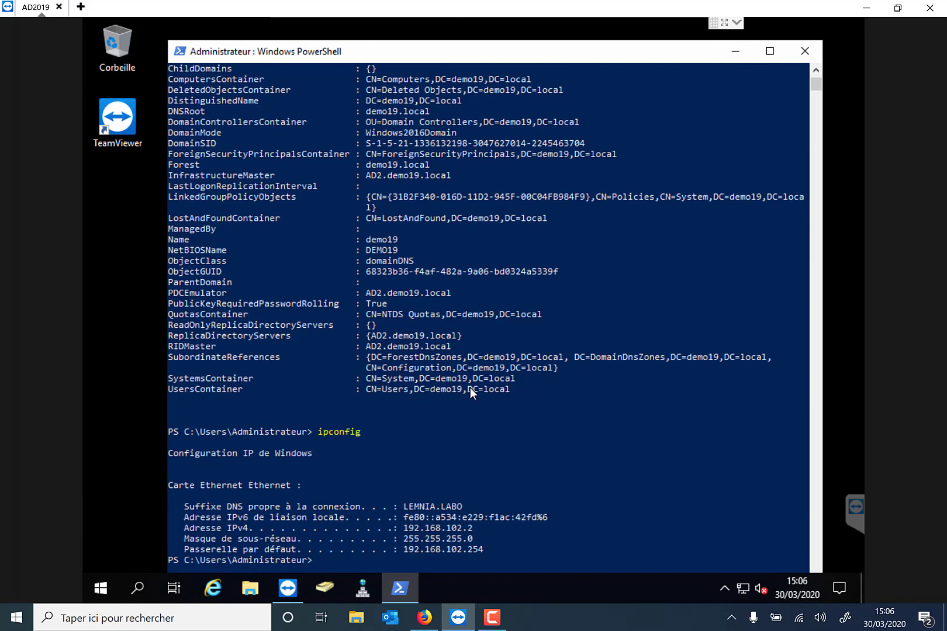
scroll(470, 388, "down", 1)
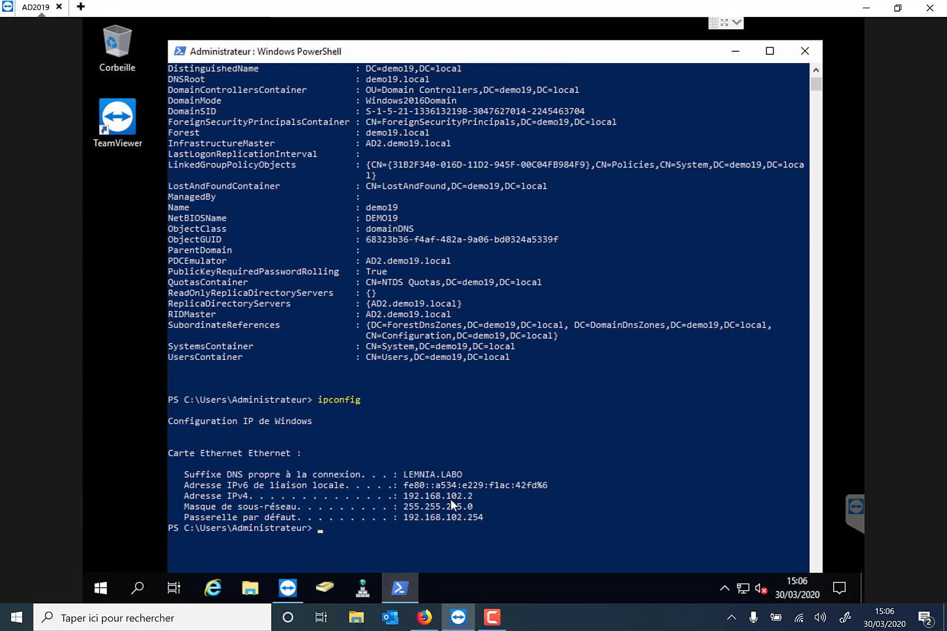
scroll(705, 138, "up", 3)
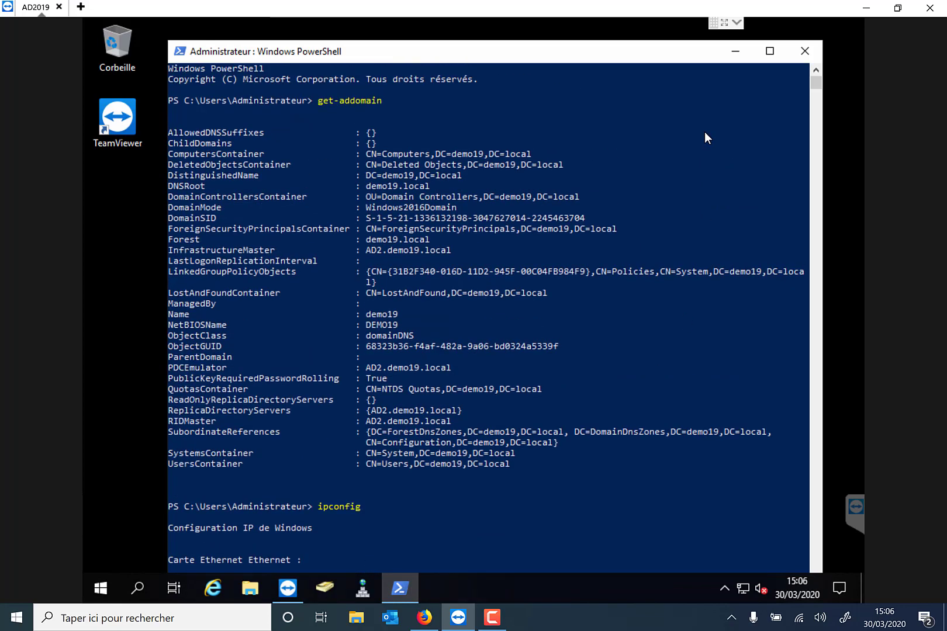
left_click(738, 56)
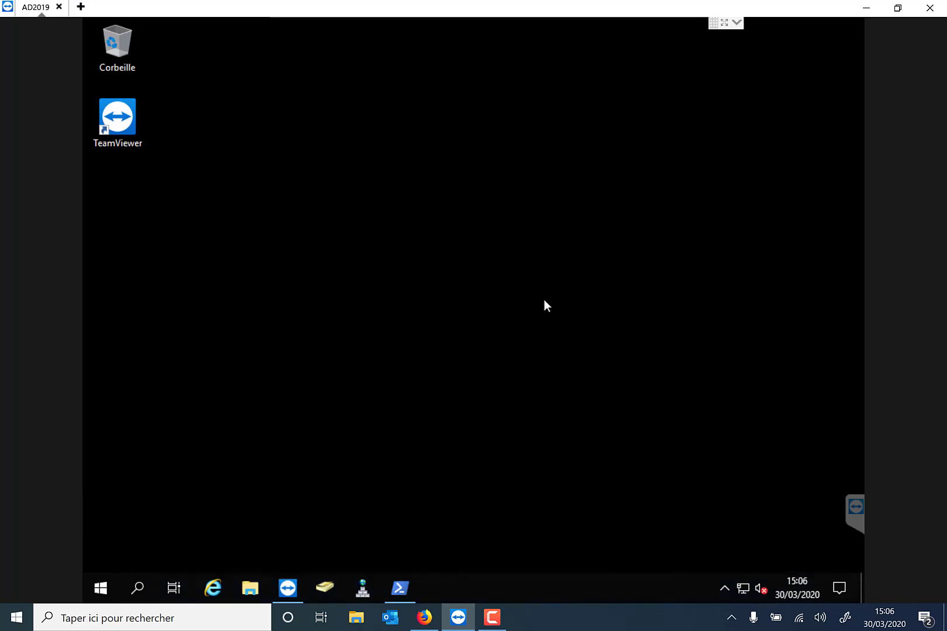
Sign in to the prx02 Artica console with the Manager account and its password.
left_click(424, 617)
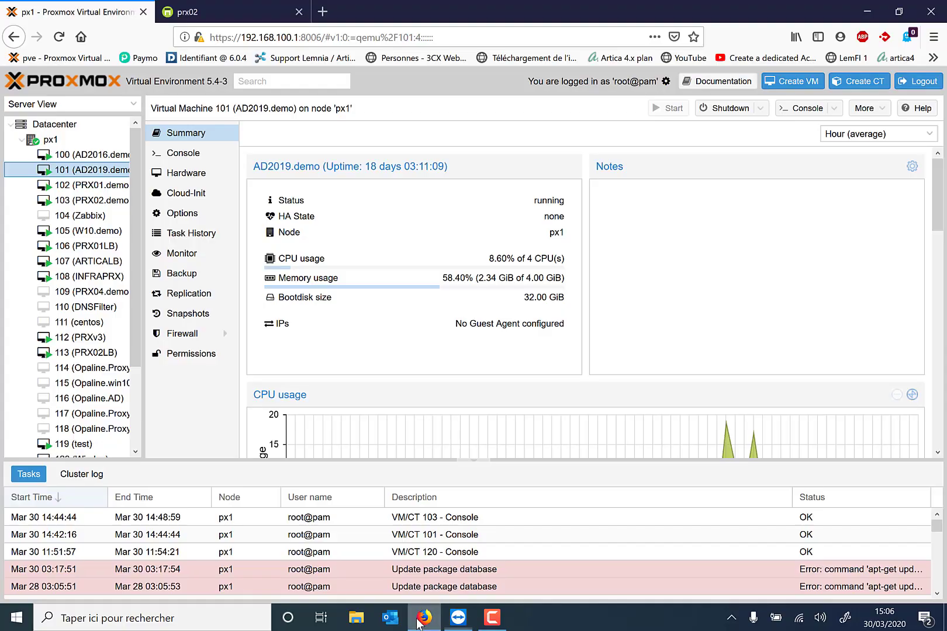
left_click(200, 17)
left_click(569, 161)
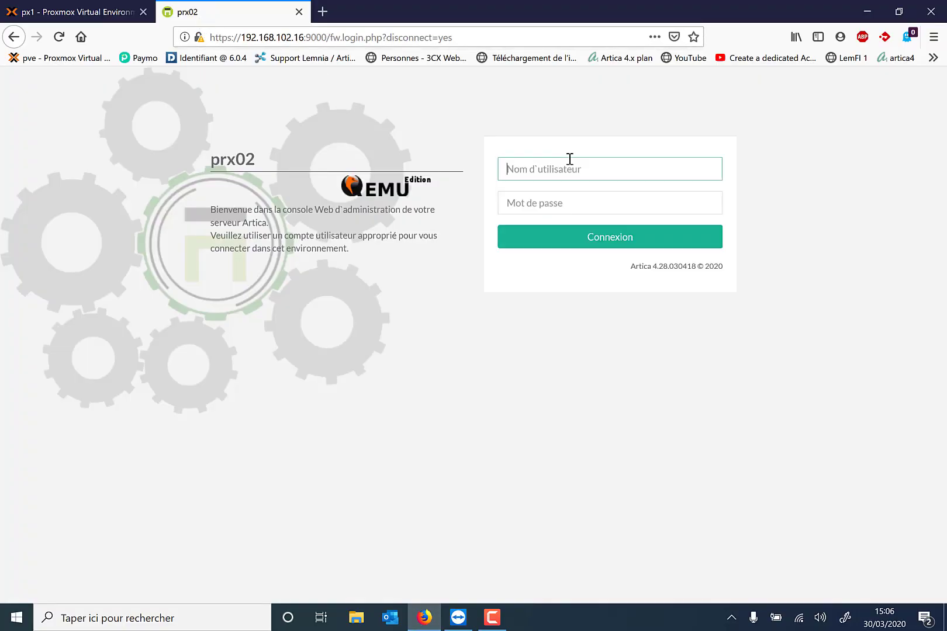
type("Manager")
key("Tab")
type("secret")
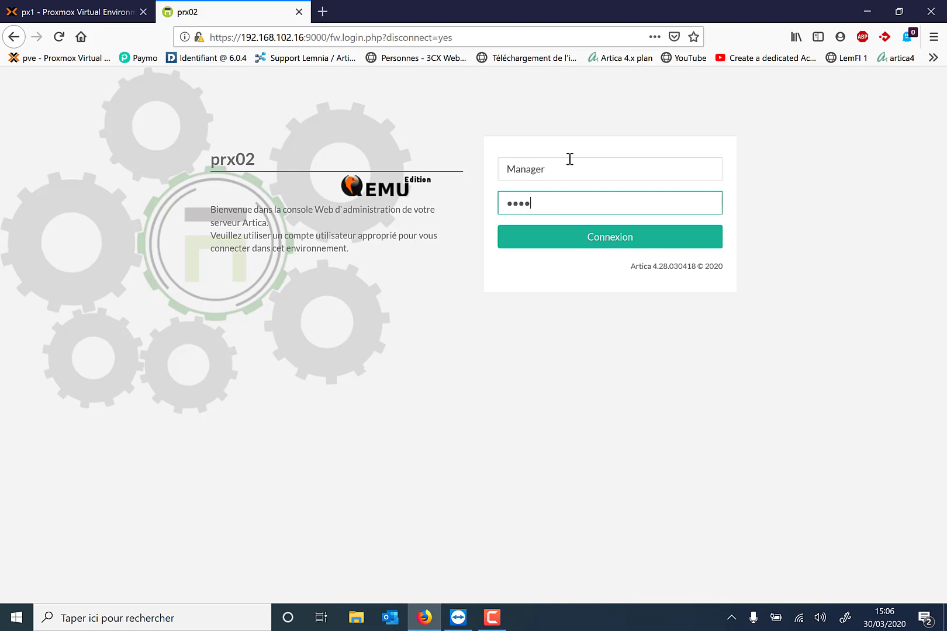
key("Return")
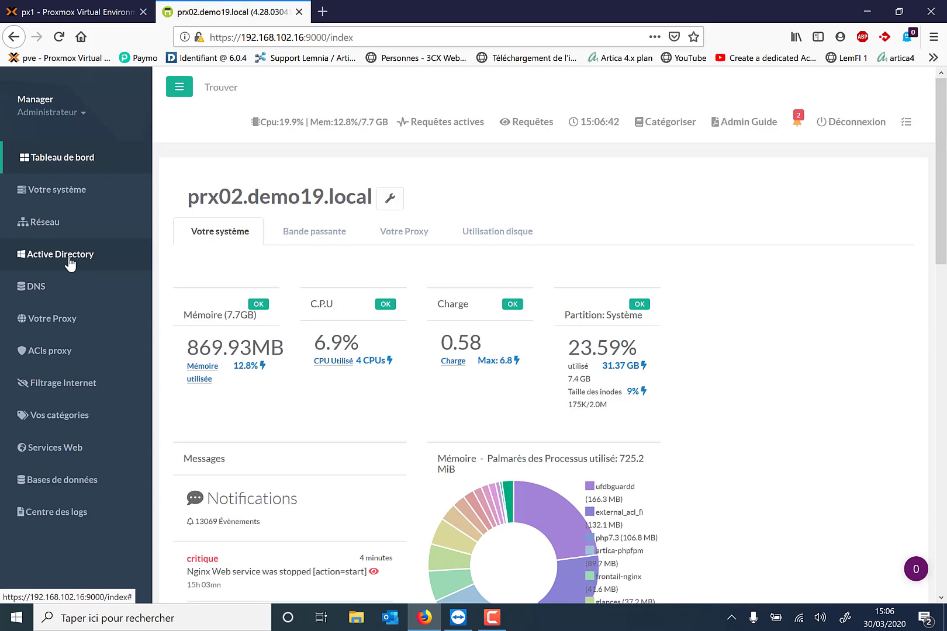
View Artica's DNS servers page (primary 192.168.102.2, domain demo19.local), then return to AD2019.
left_click(69, 260)
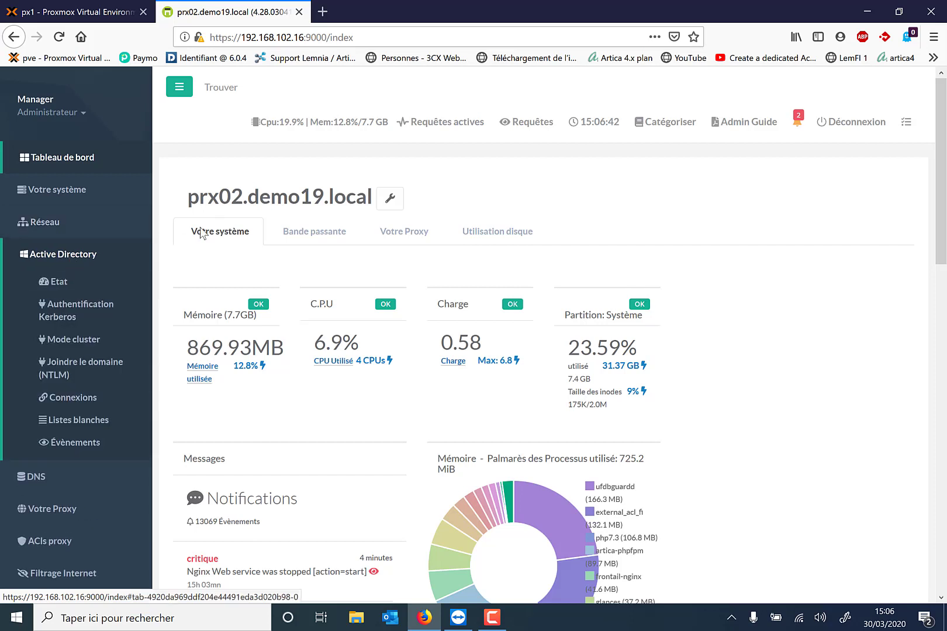
left_click(43, 480)
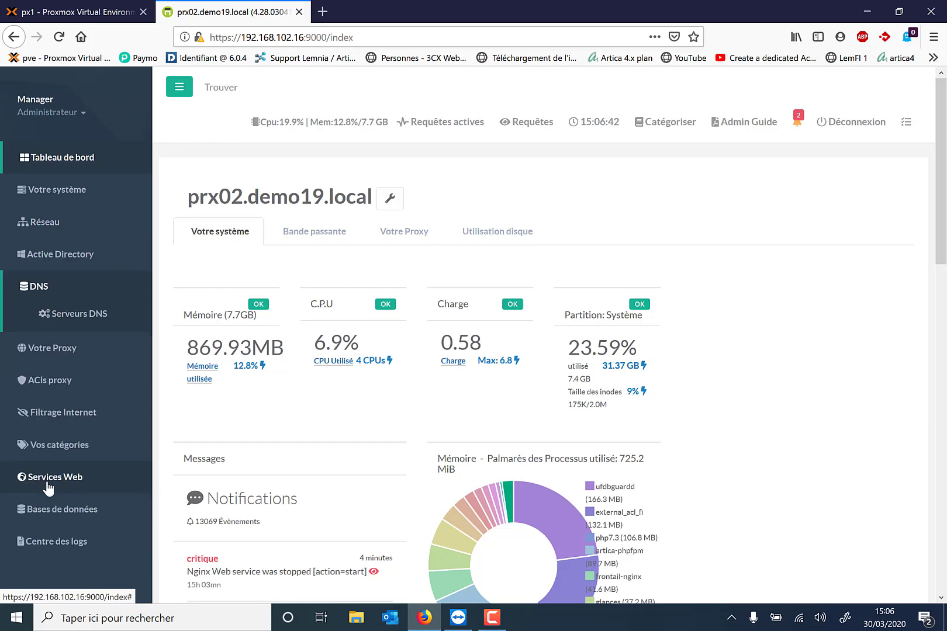
left_click(69, 316)
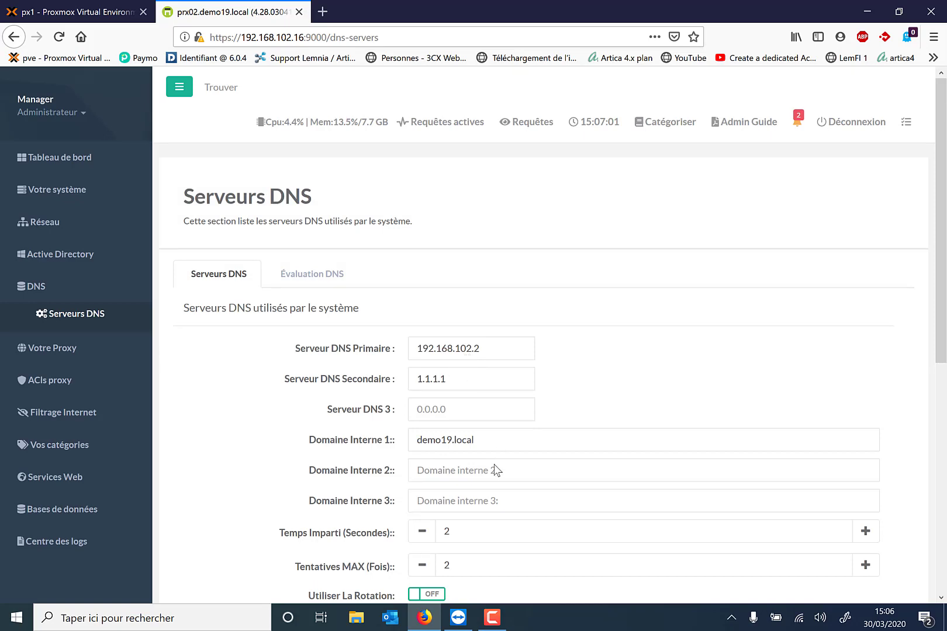
left_click(458, 619)
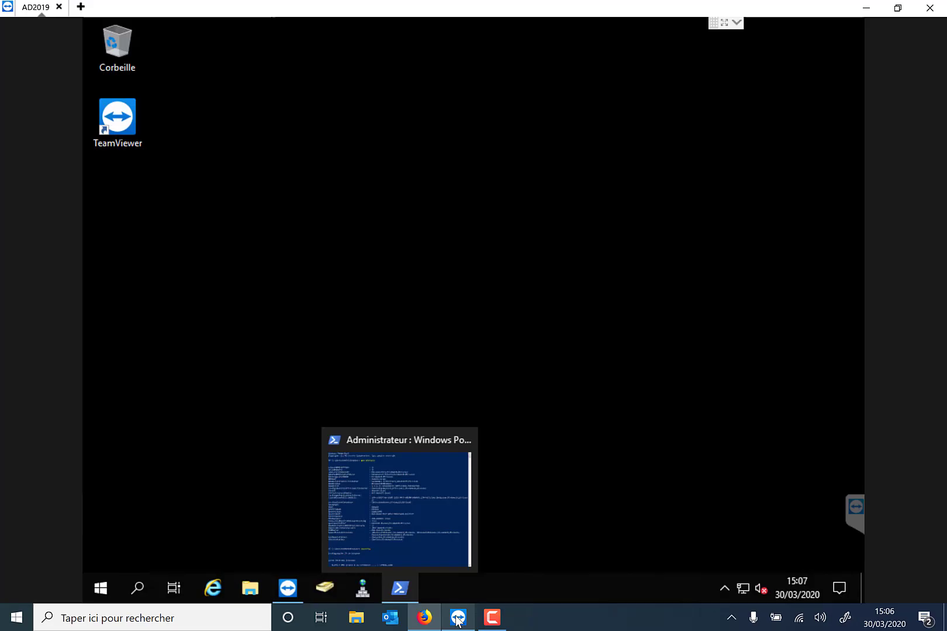
Check the server's IPv4 address in the ipconfig output, then minimize PowerShell.
left_click(416, 529)
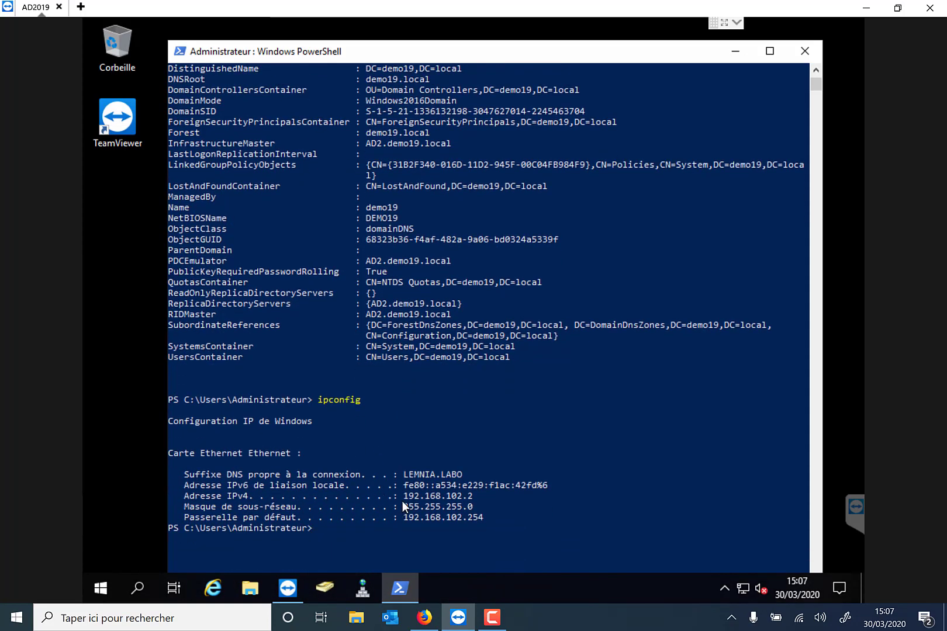
left_click_drag(403, 496, 467, 496)
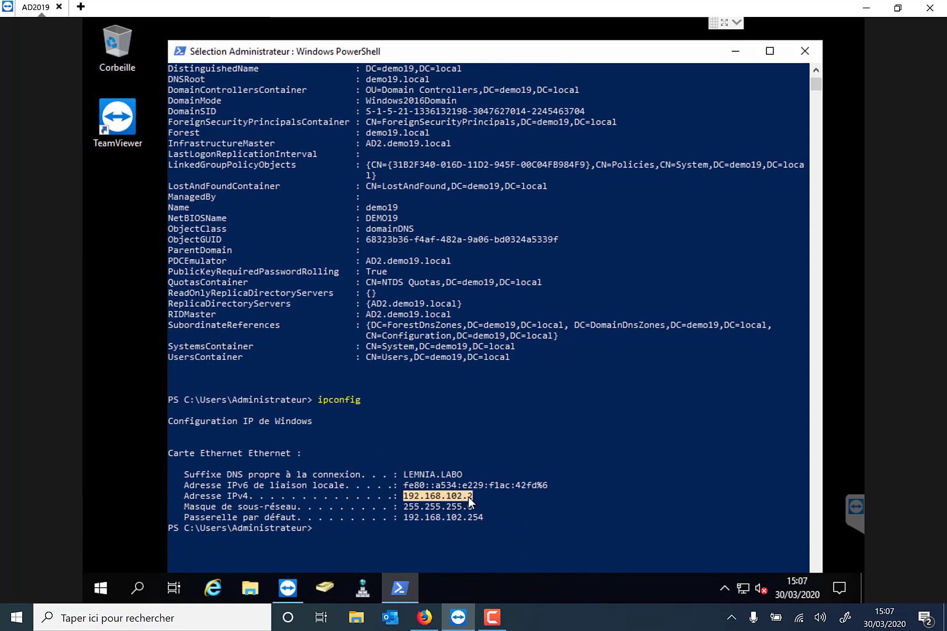
left_click(736, 51)
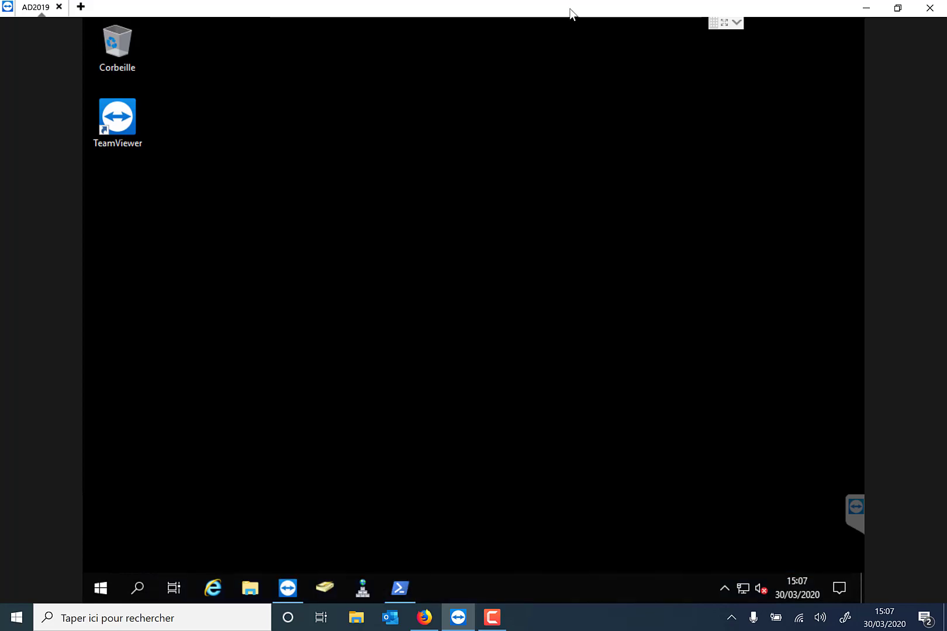
In DNS Manager, start a new host record named PRX02 in the demo19.local zone.
left_click(363, 589)
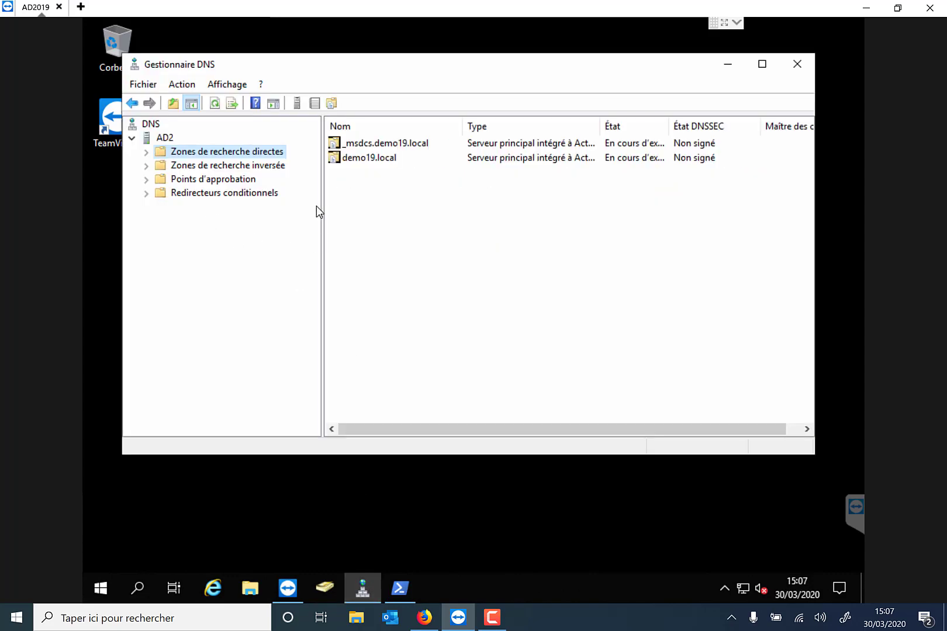
left_click(345, 159)
double_click(345, 159)
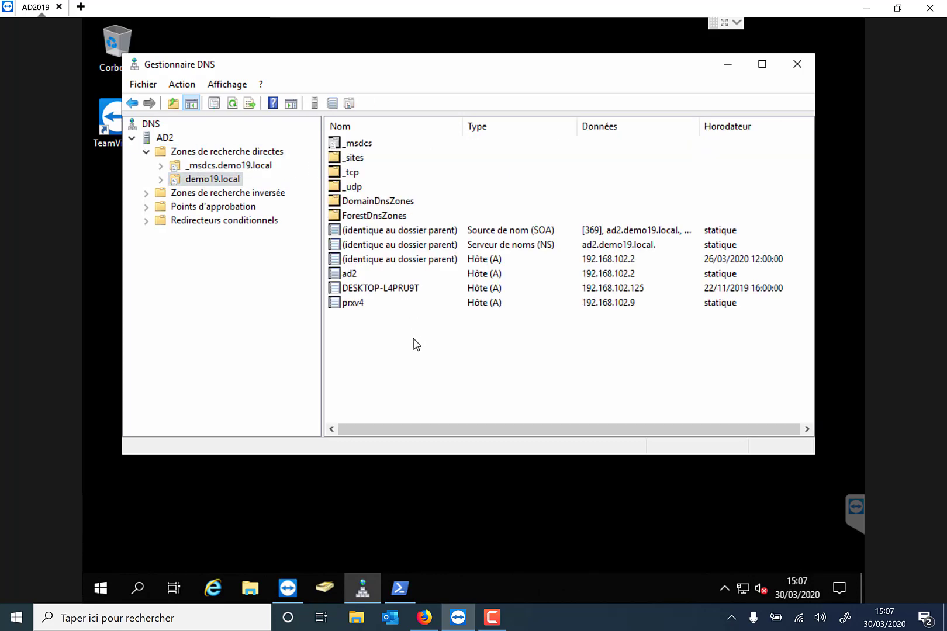
right_click(389, 338)
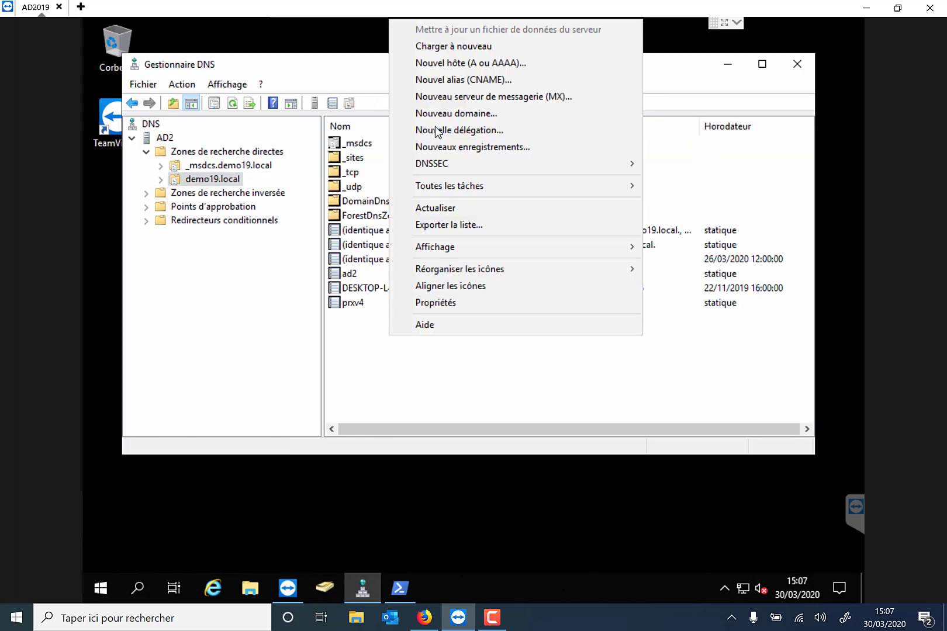
left_click(446, 66)
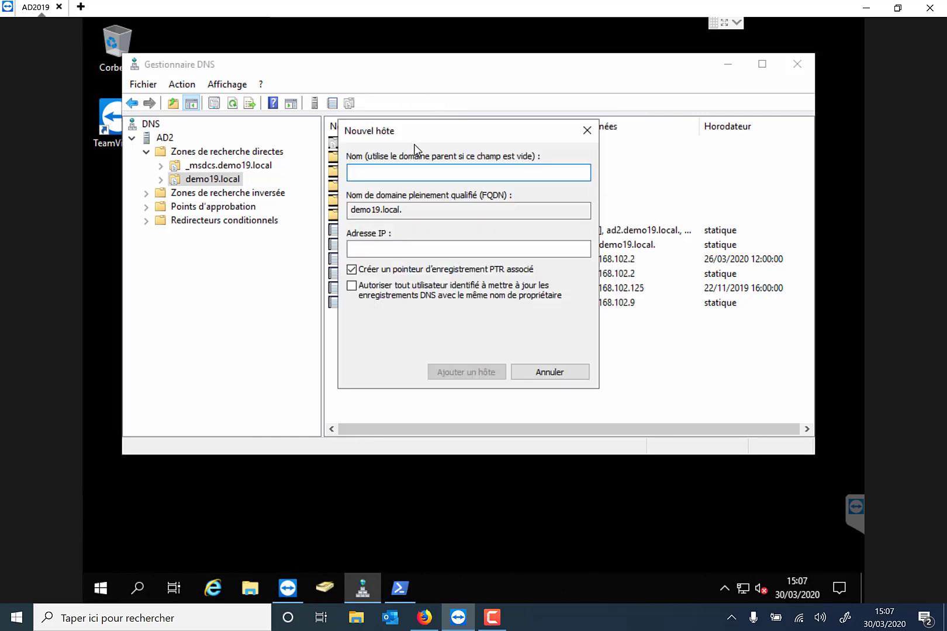
type("PRX02")
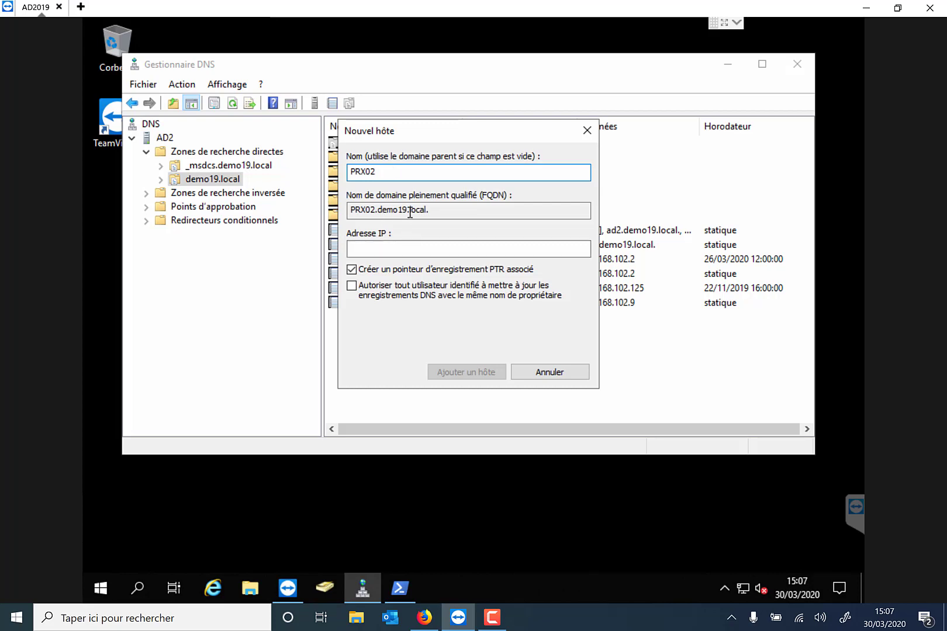
left_click(370, 247)
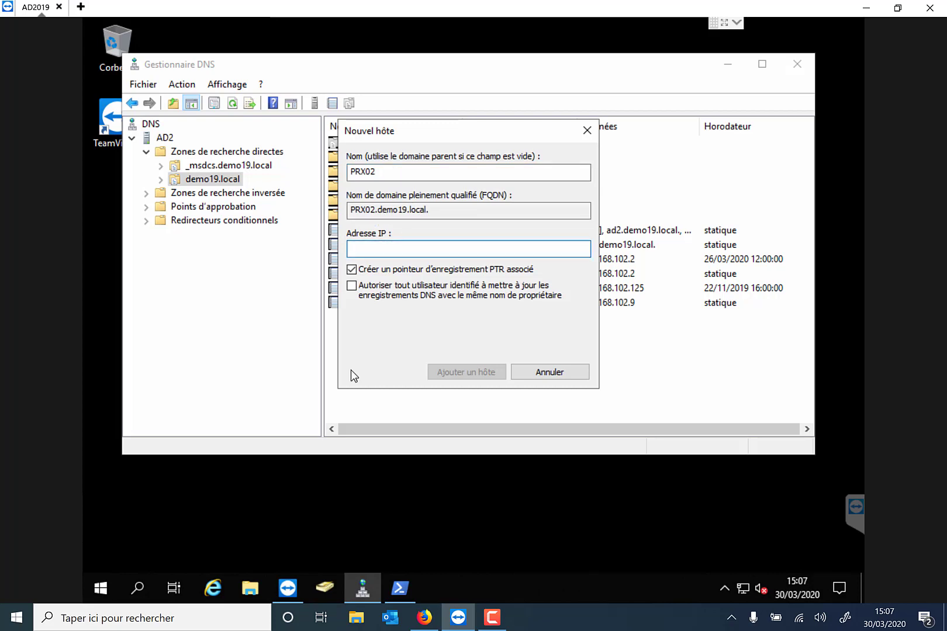
Give PRX02 the IP address 192.168.102.16 and create the host record.
left_click(425, 617)
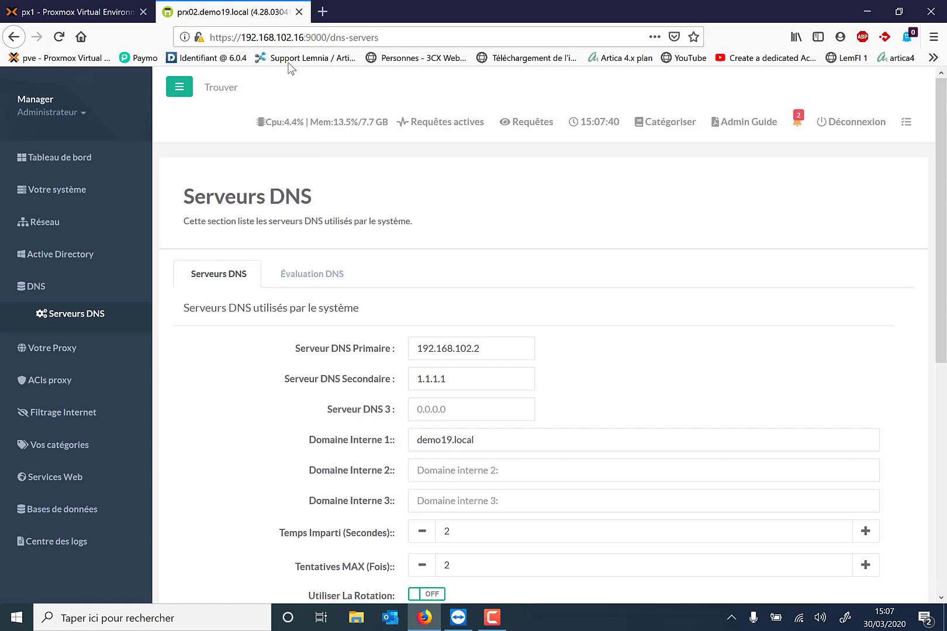
left_click(459, 617)
type("1")
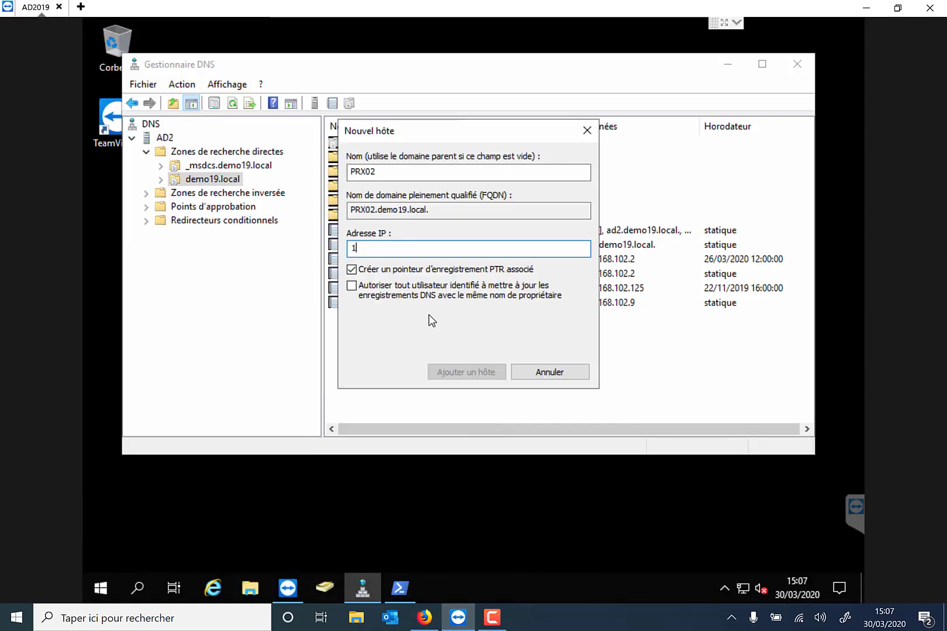
type("92.168.102.16")
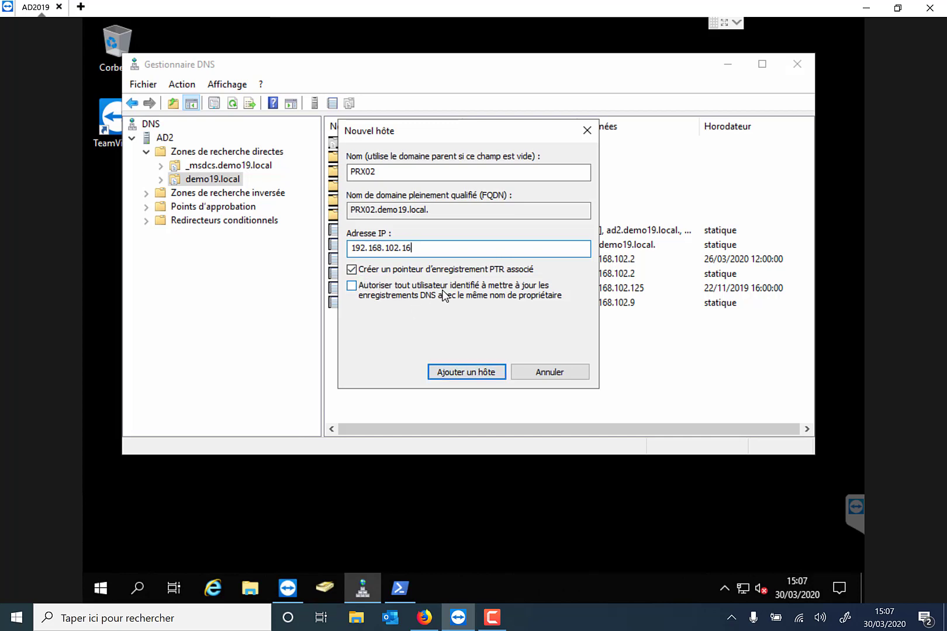
left_click(465, 371)
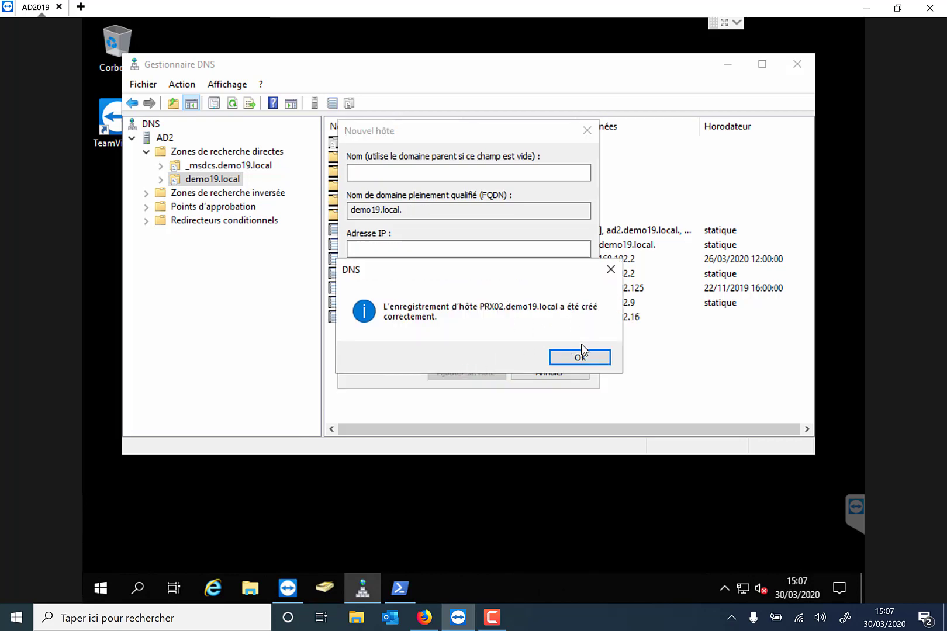
left_click(581, 359)
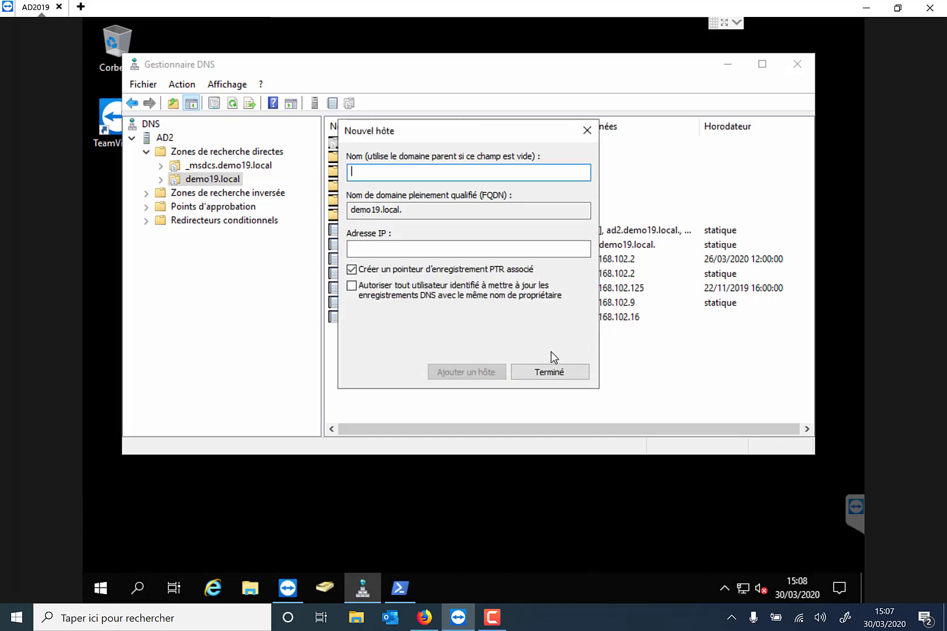
left_click(552, 371)
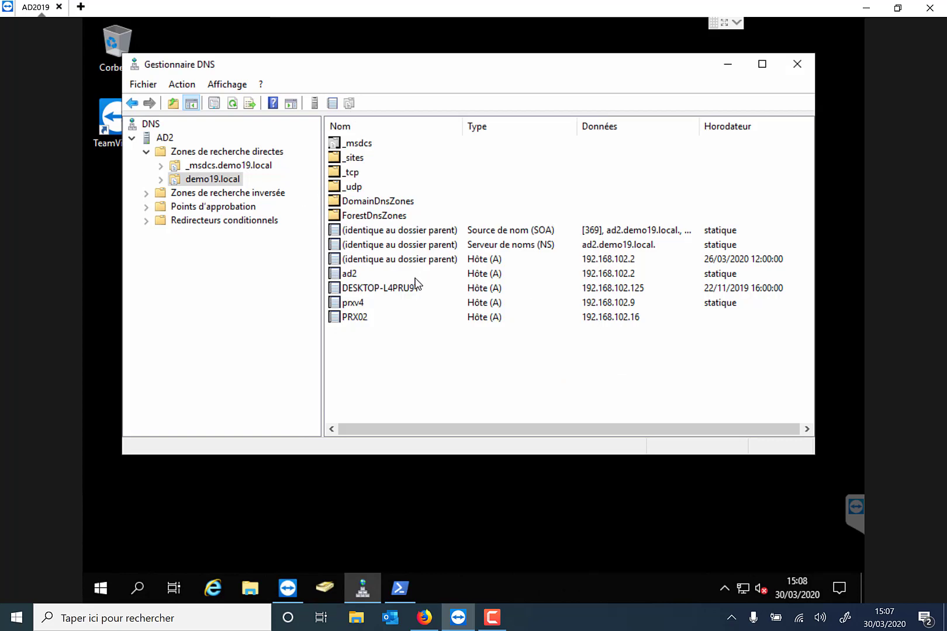
Verify the PTR record for 192.168.102.16 in the 102.168.192.in-addr.arpa reverse zone, then close DNS Manager.
left_click(364, 316)
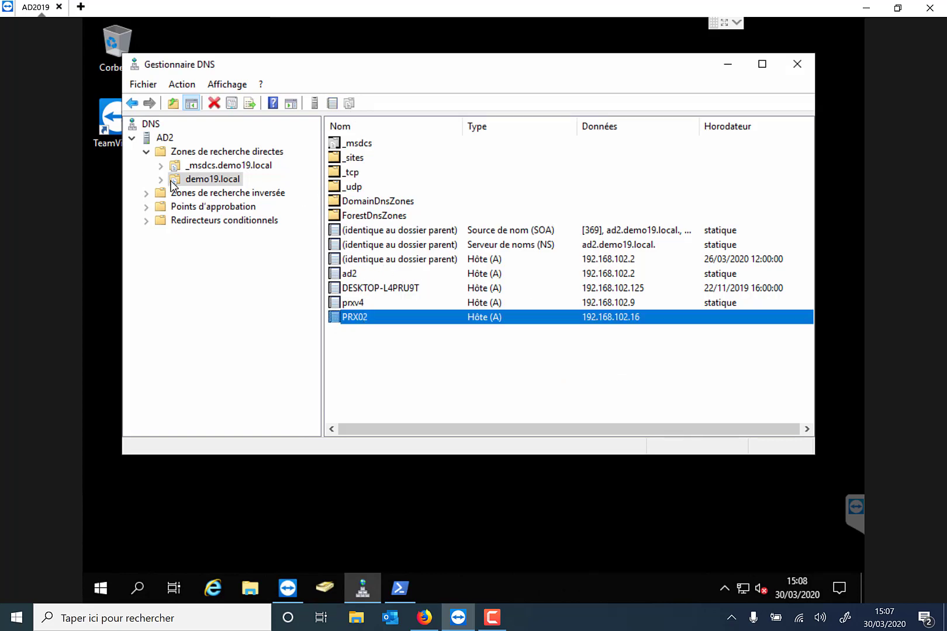
left_click(146, 194)
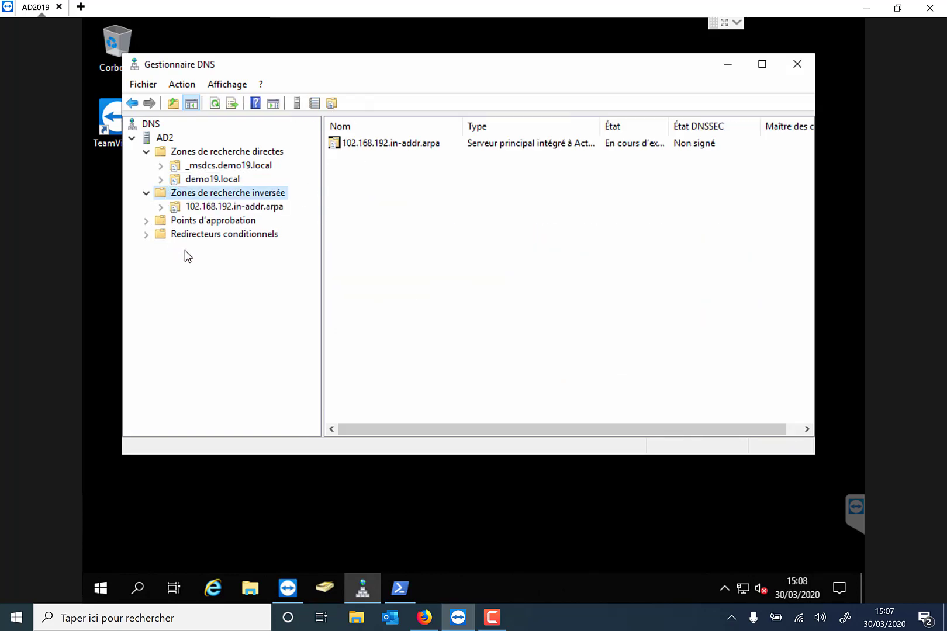
left_click(173, 208)
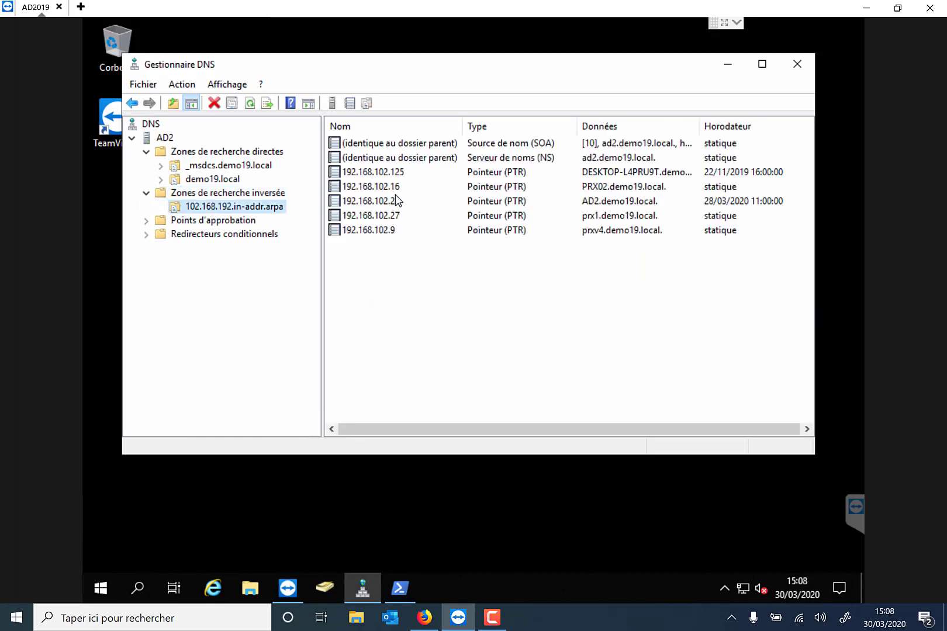
left_click(395, 192)
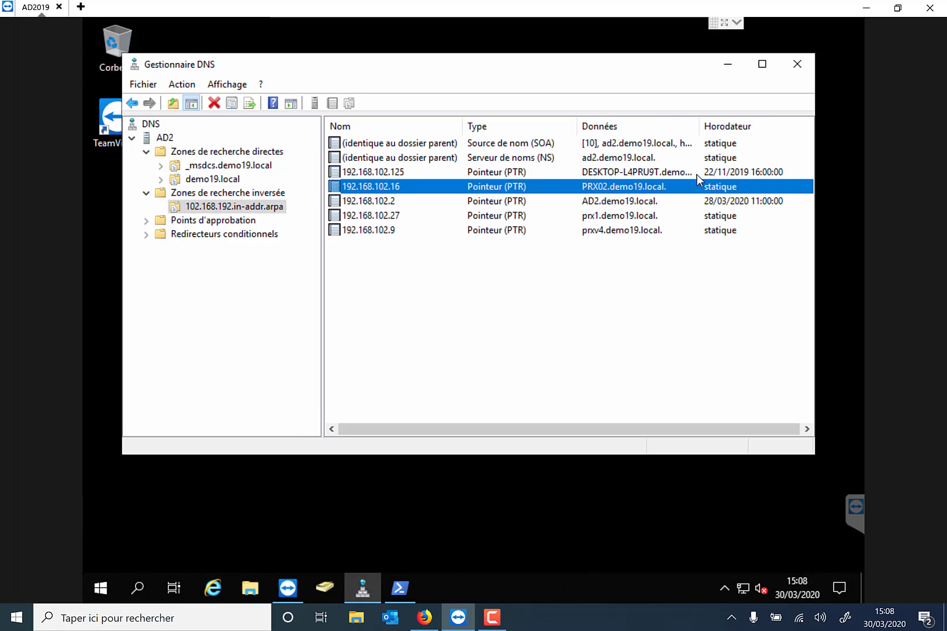
left_click(796, 64)
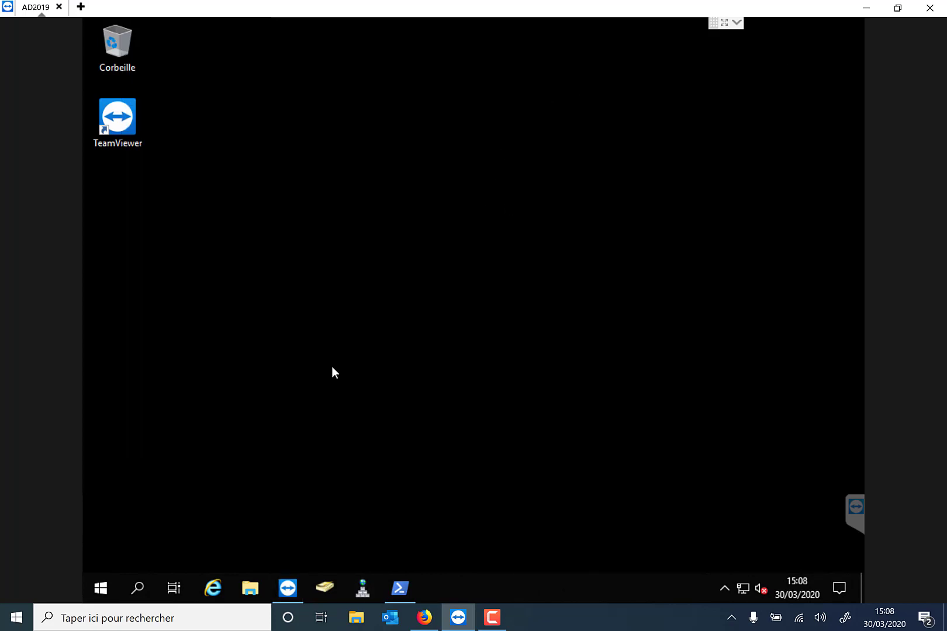
Start a new user in the Users container with first name and logon name adminartica.
left_click(325, 588)
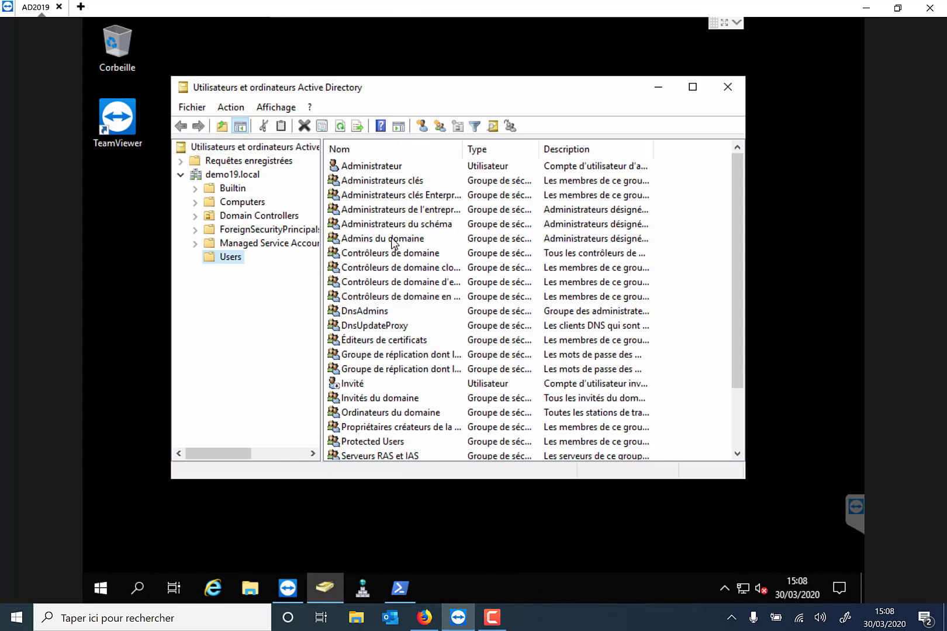
right_click(676, 238)
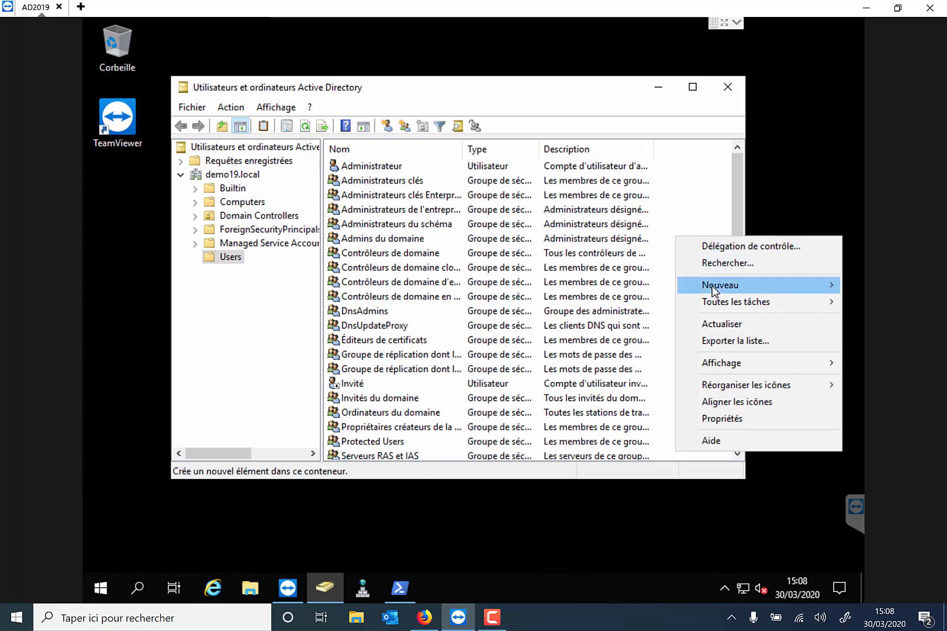
mouse_move(713, 288)
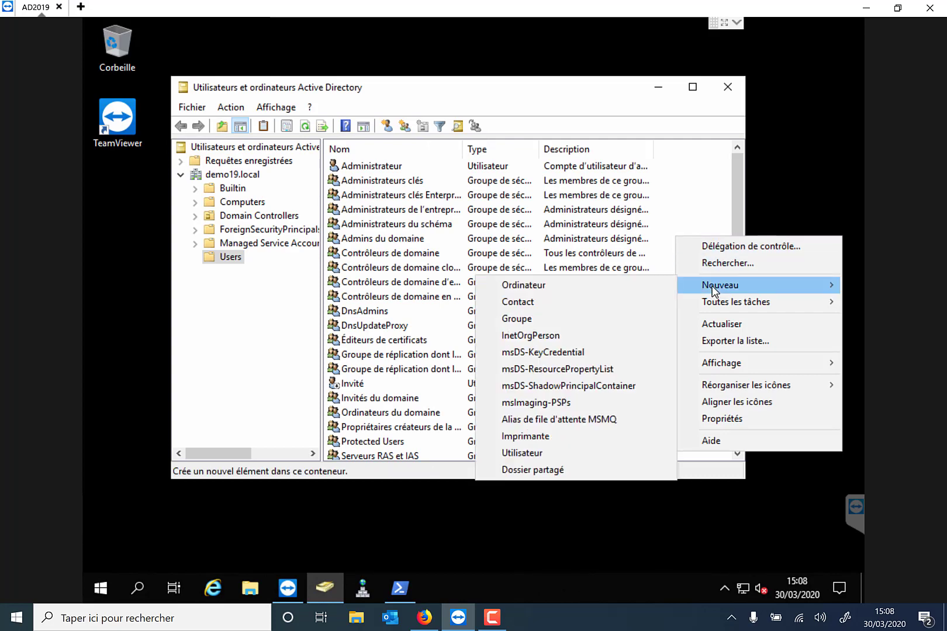
left_click(558, 453)
type("a")
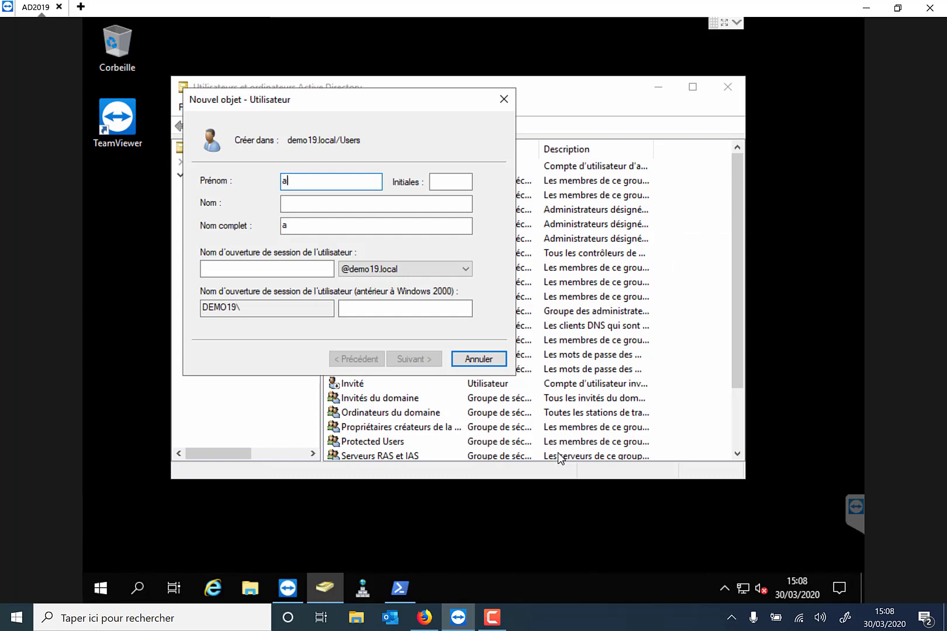
type("dminartica")
key("Tab")
key("Tab")
key("Tab")
key("Tab")
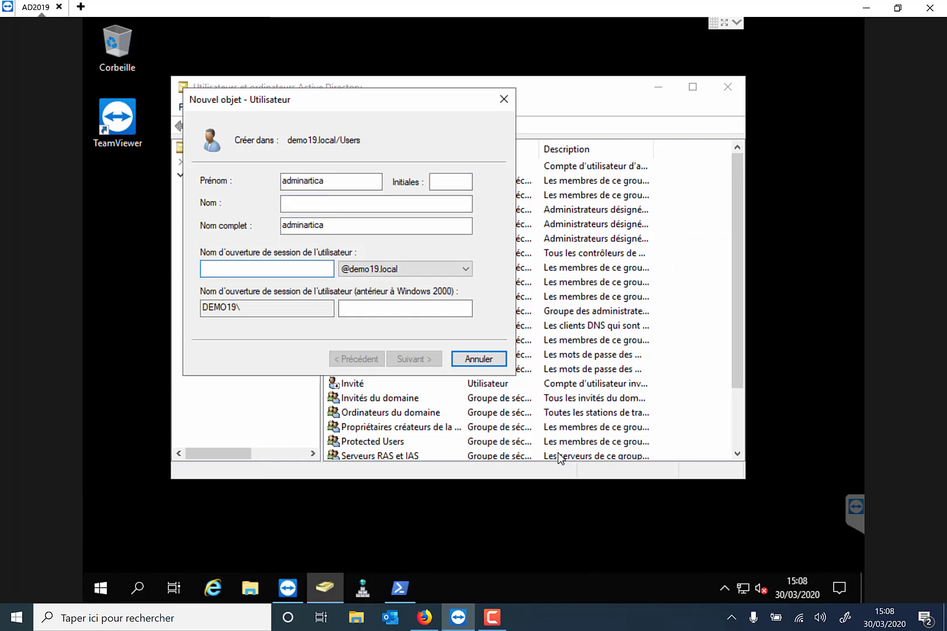
type("adli")
key("BackSpace")
key("BackSpace")
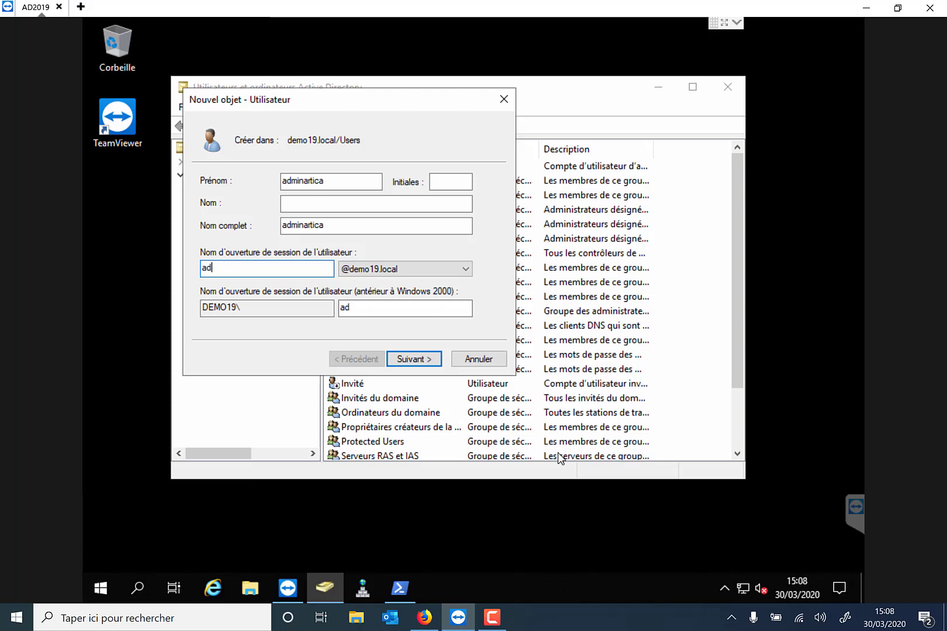
type("mi")
type("nartica")
left_click(425, 361)
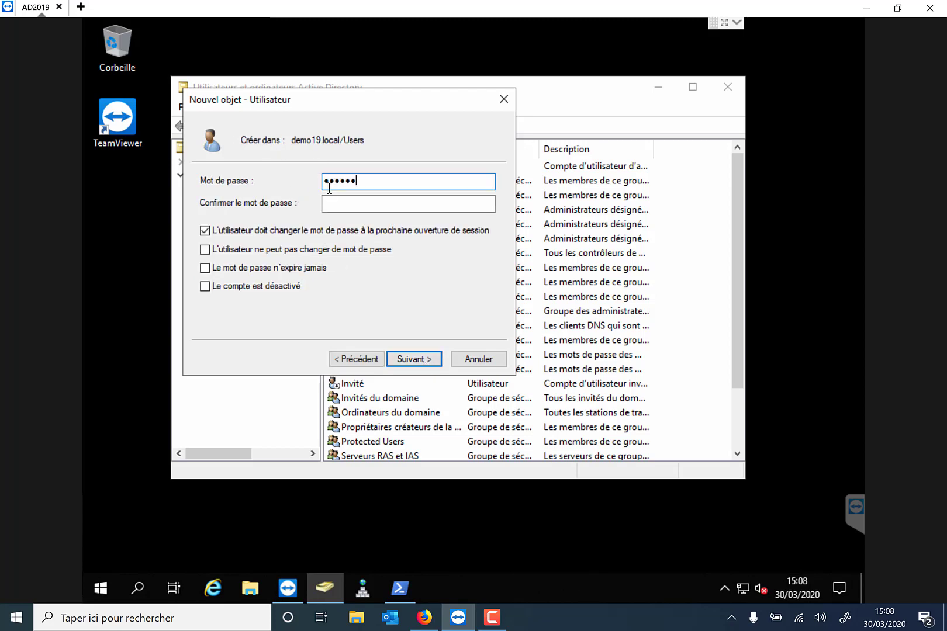
Set the user's password with no change at next logon and never expiring, then finish.
type("•••")
key("Tab")
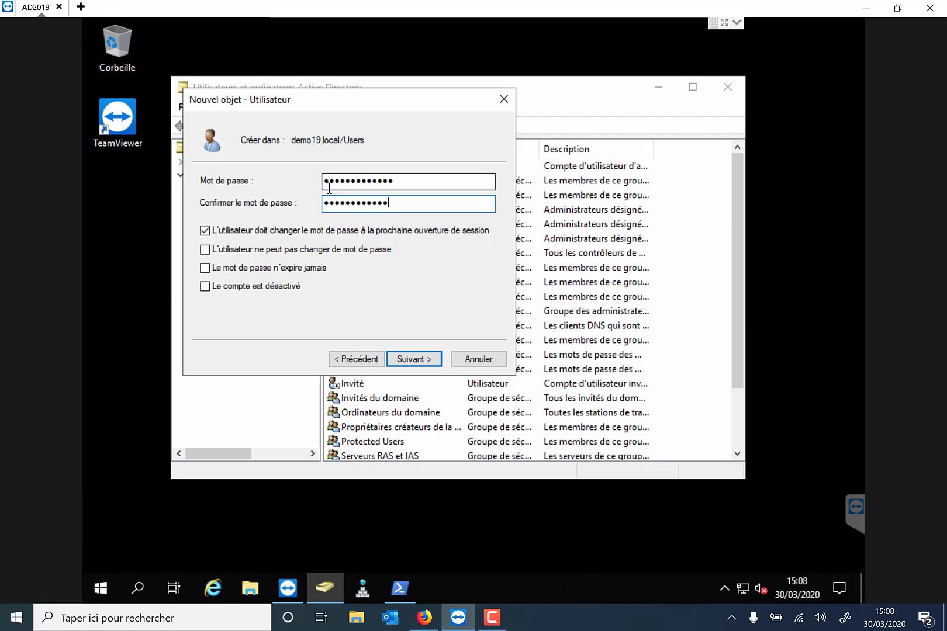
left_click(206, 232)
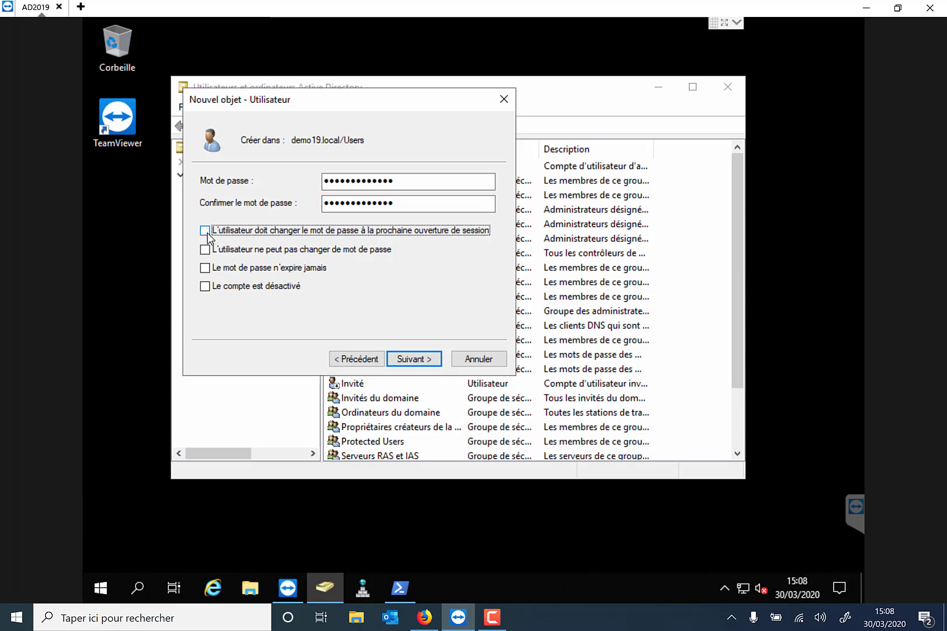
left_click(204, 270)
left_click(409, 363)
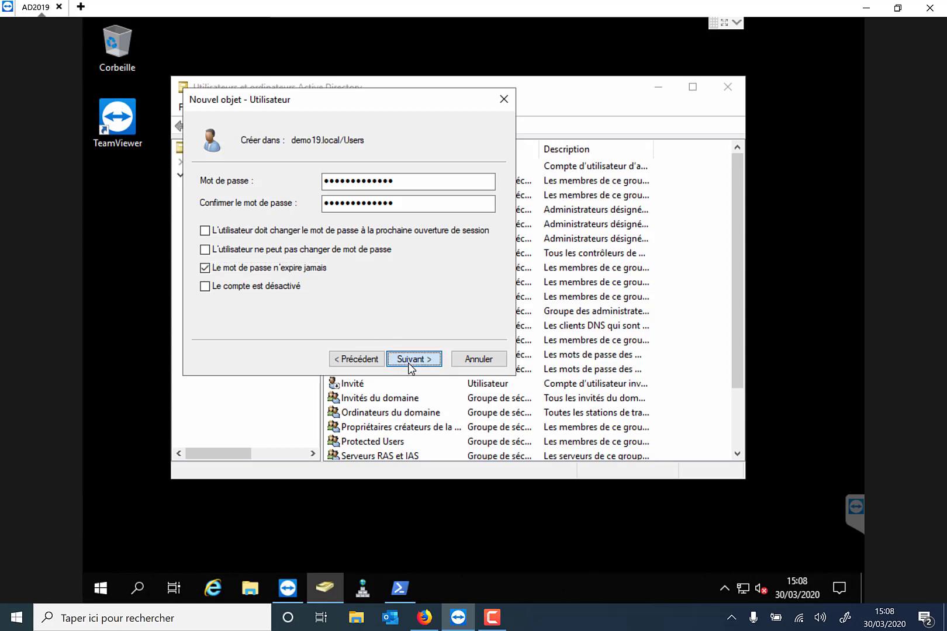
left_click(411, 359)
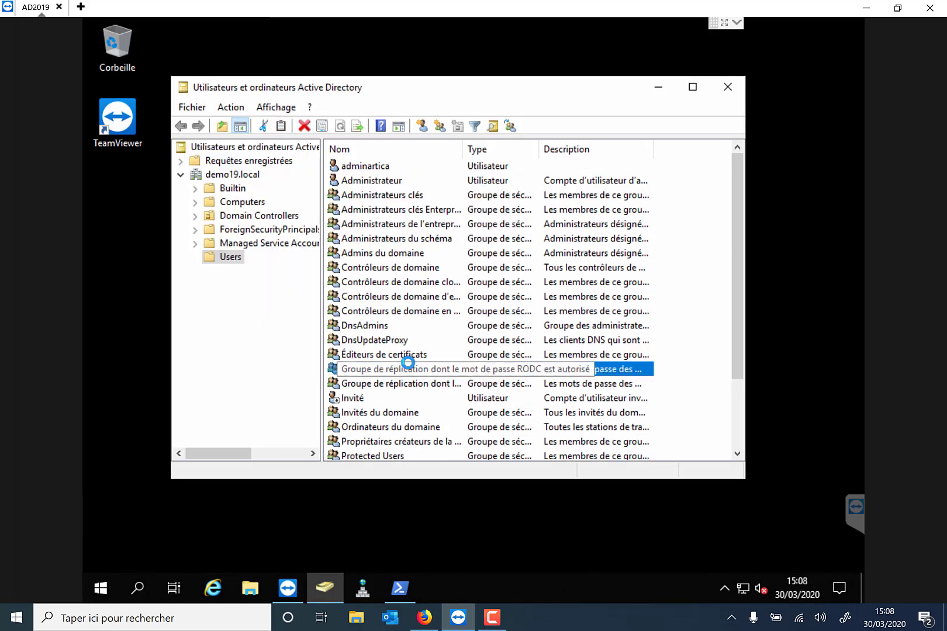
Open the adminartica properties on the Membre de tab.
left_click(377, 370)
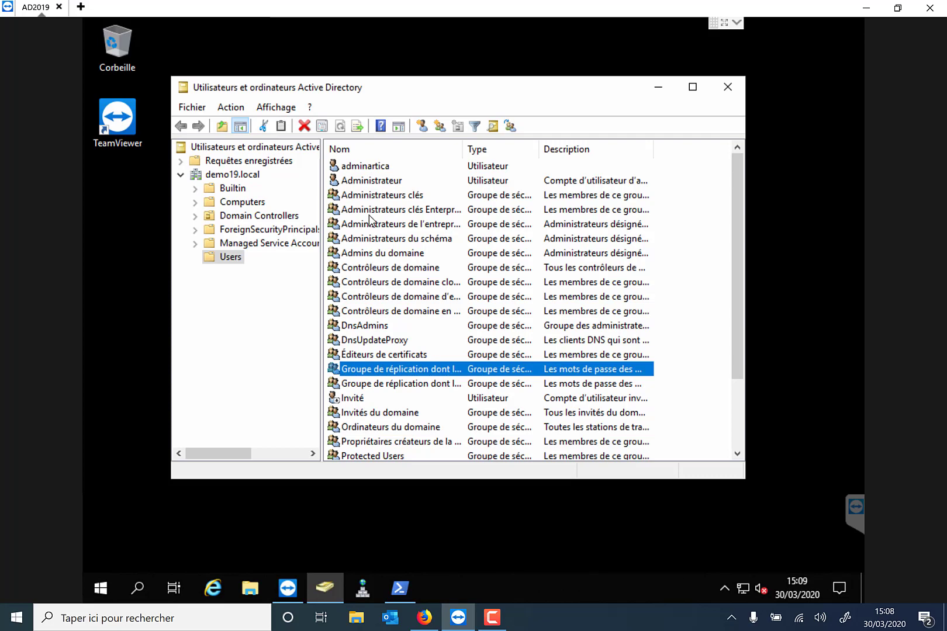
left_click(356, 170)
right_click(356, 173)
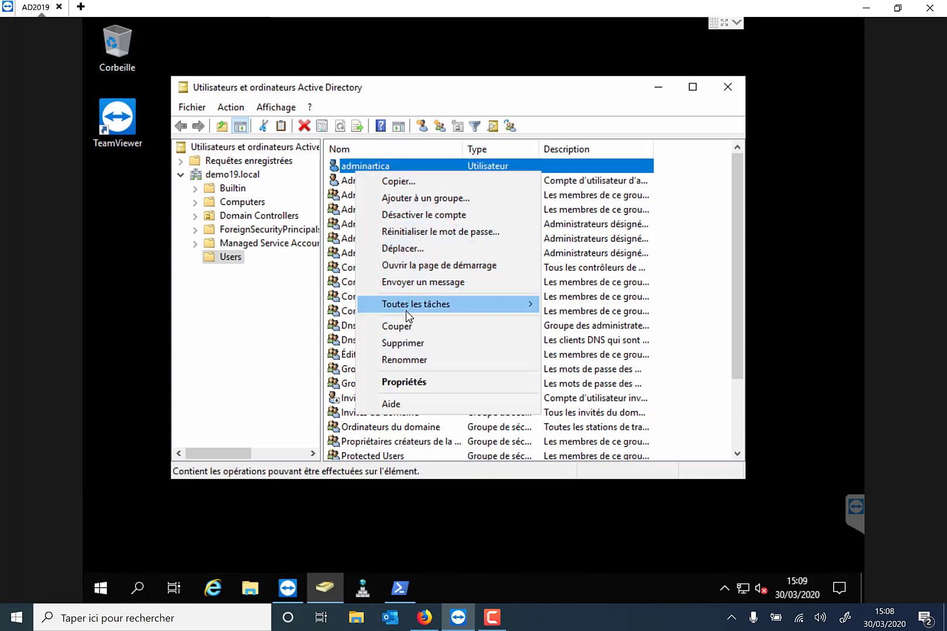
left_click(406, 383)
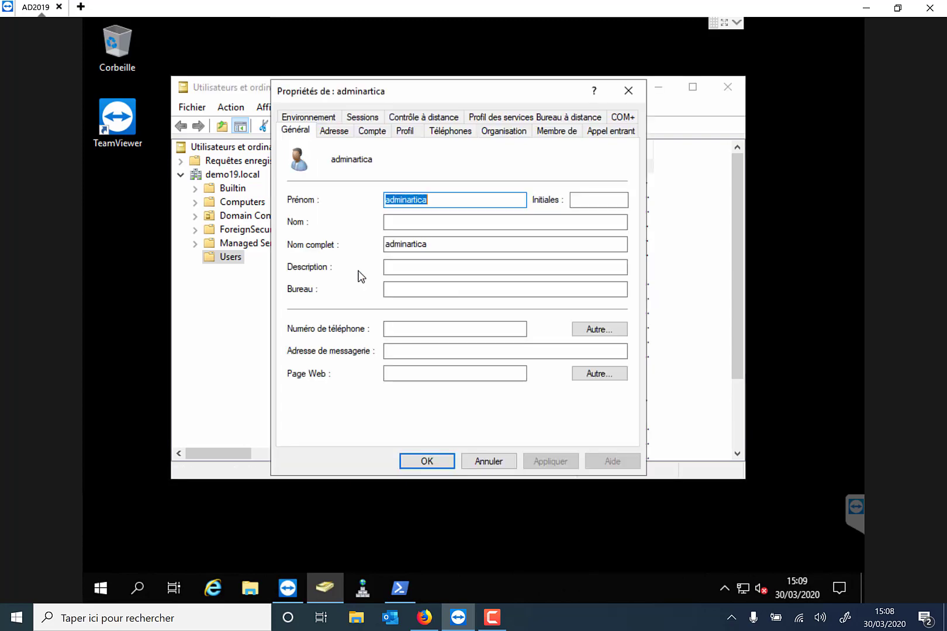
left_click(550, 133)
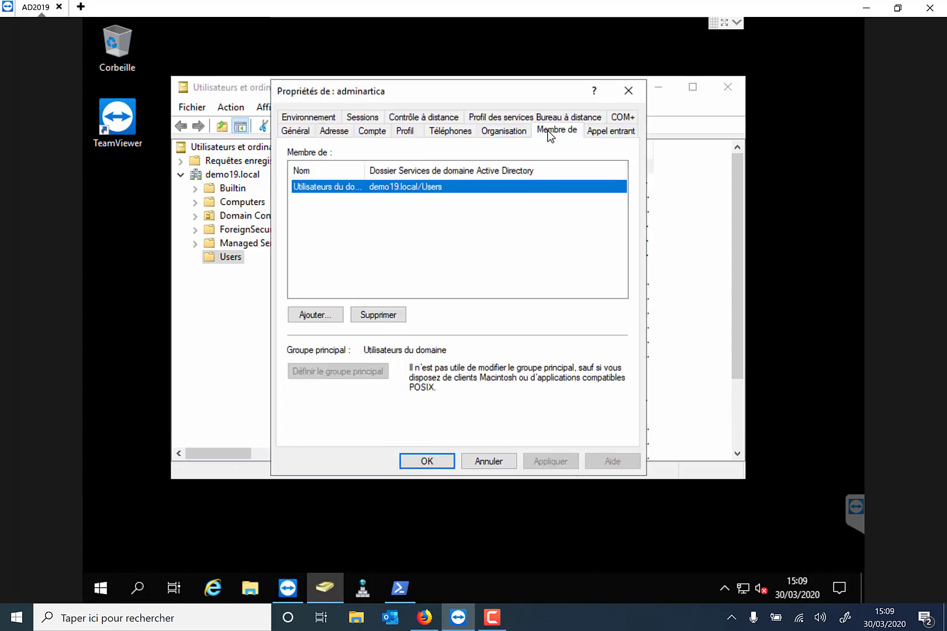
Add adminartica to Admins du domaine, apply, and close Active Directory Users and Computers.
left_click(312, 315)
type("ad")
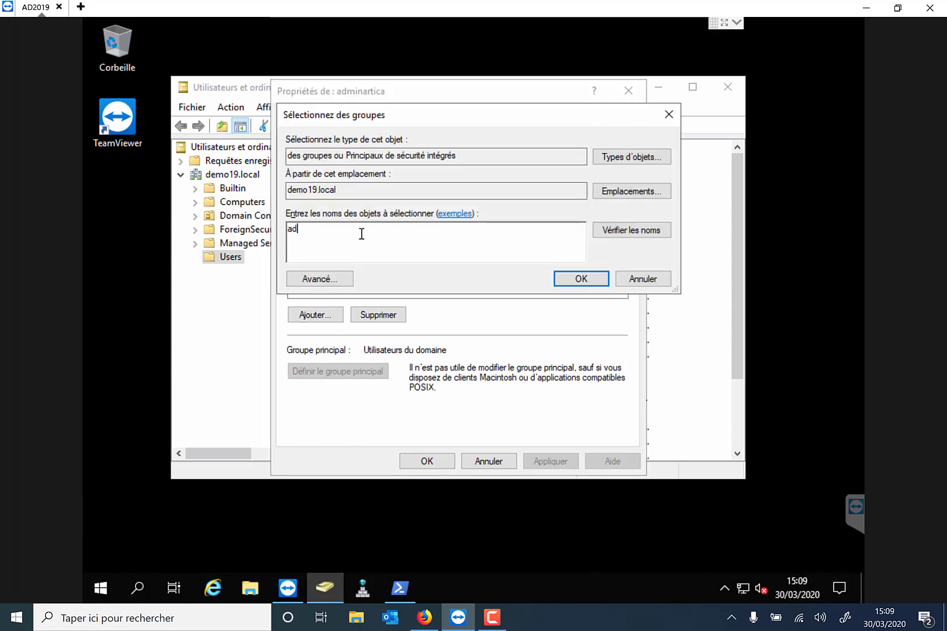
type("min")
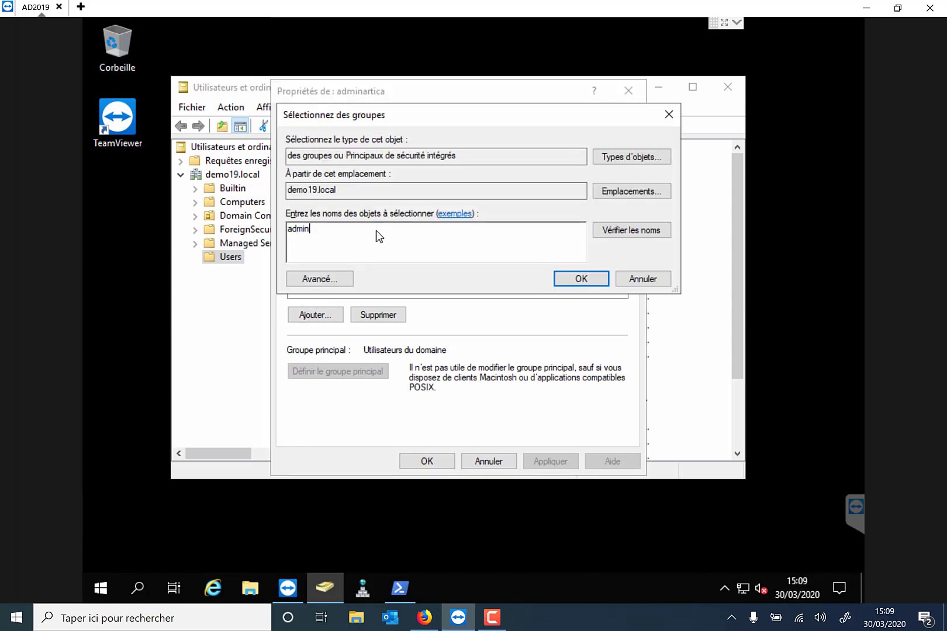
left_click(606, 229)
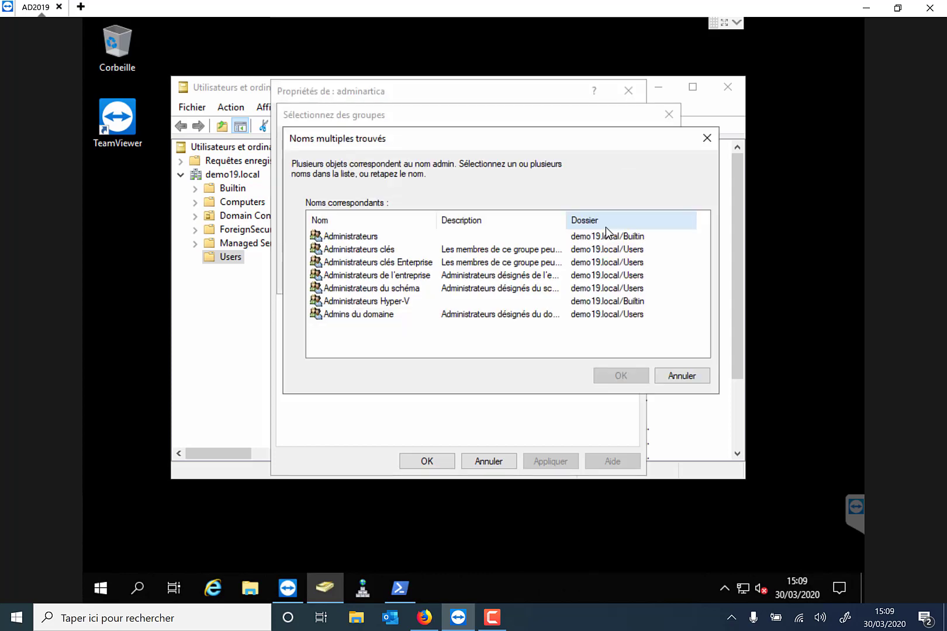
left_click(381, 315)
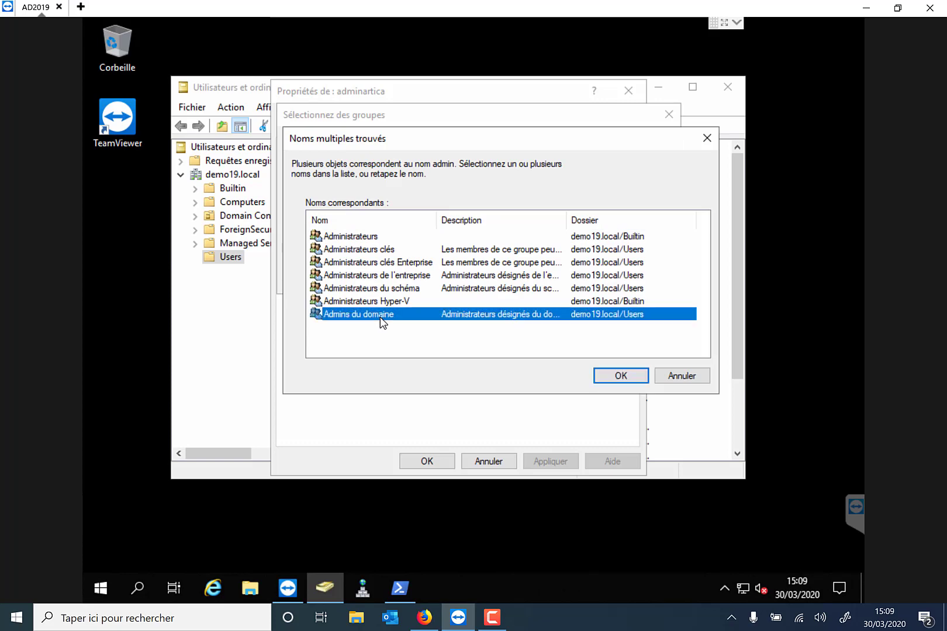
left_click(622, 377)
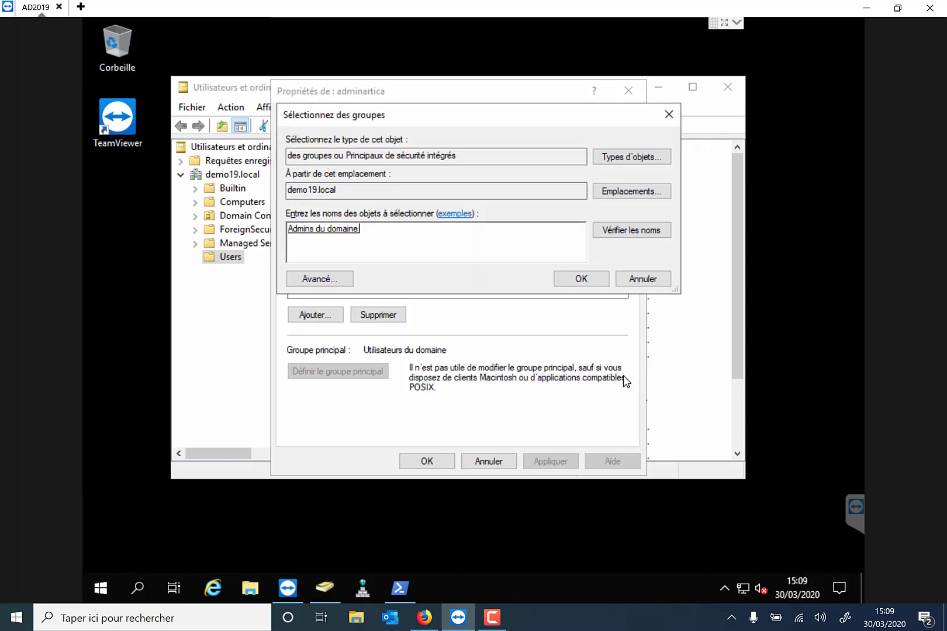
left_click(570, 281)
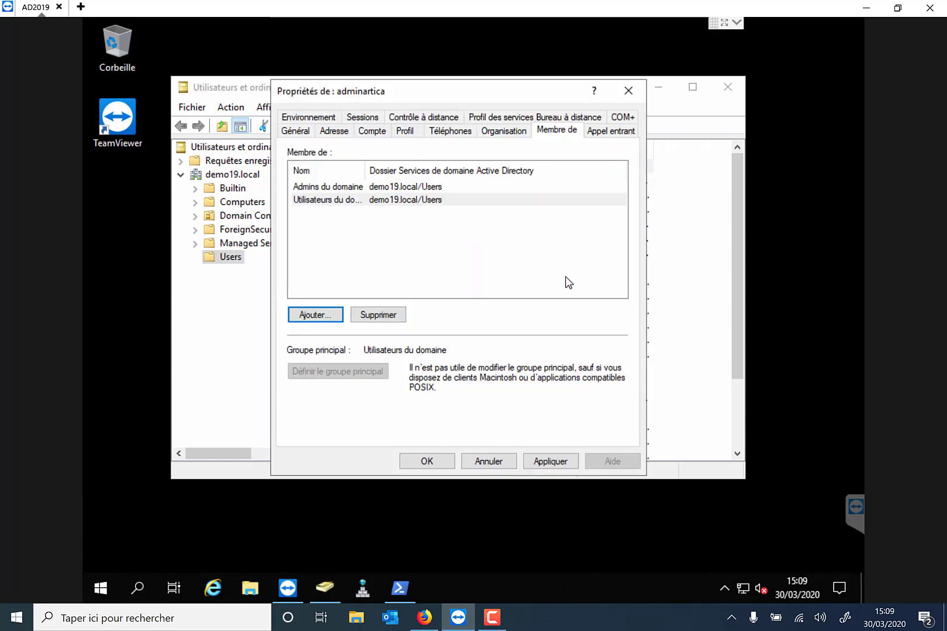
left_click(550, 462)
left_click(443, 464)
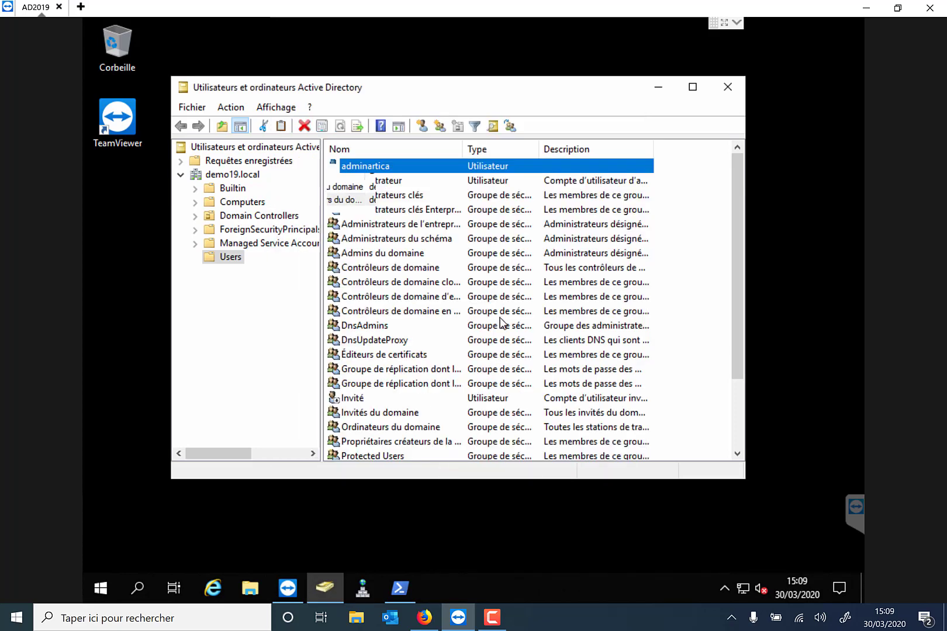
left_click(584, 316)
left_click(720, 89)
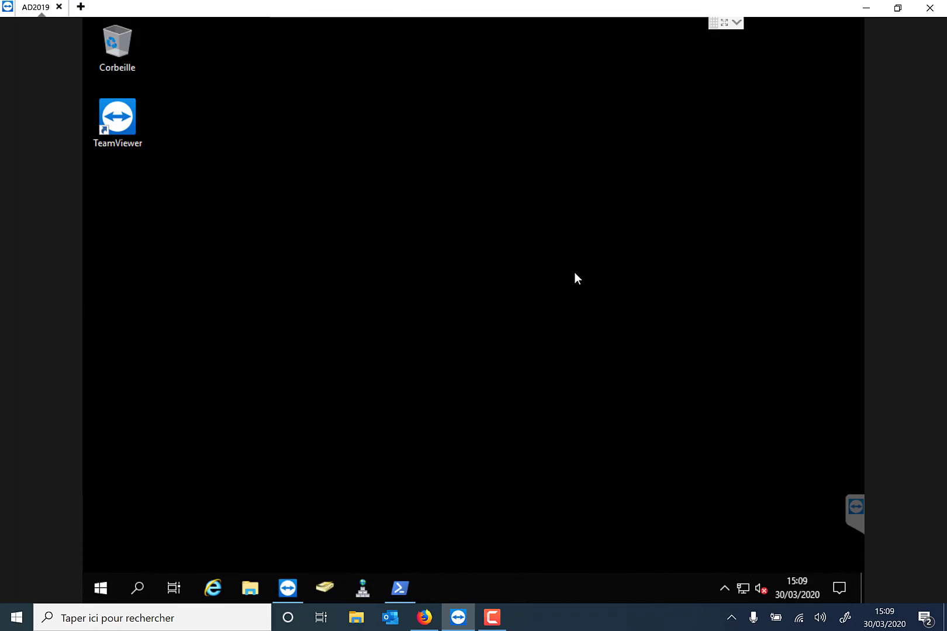
Open Artica's Kerberos authentication page and select the ad1.demo.local machine name for replacement.
left_click(866, 9)
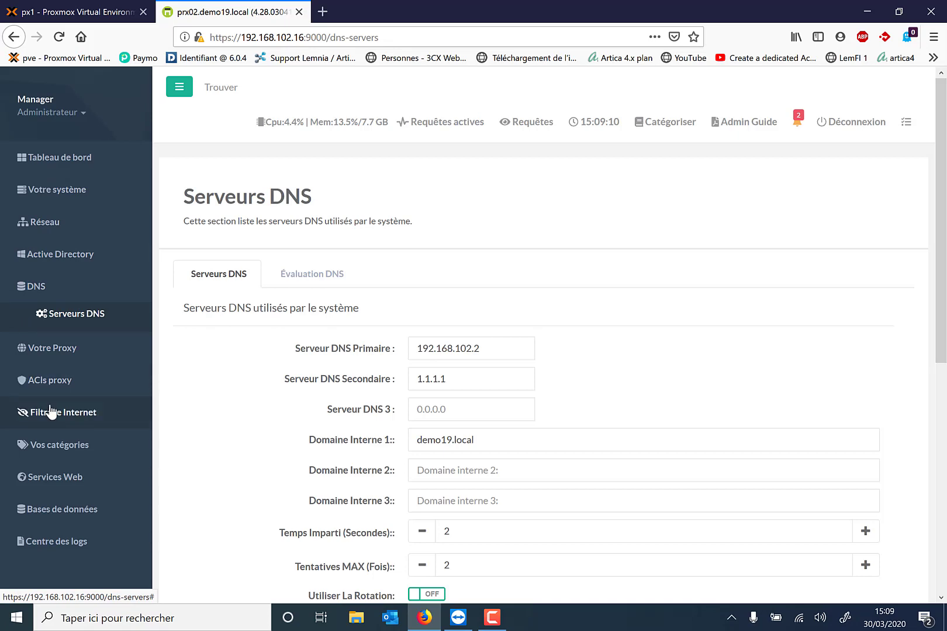
left_click(47, 259)
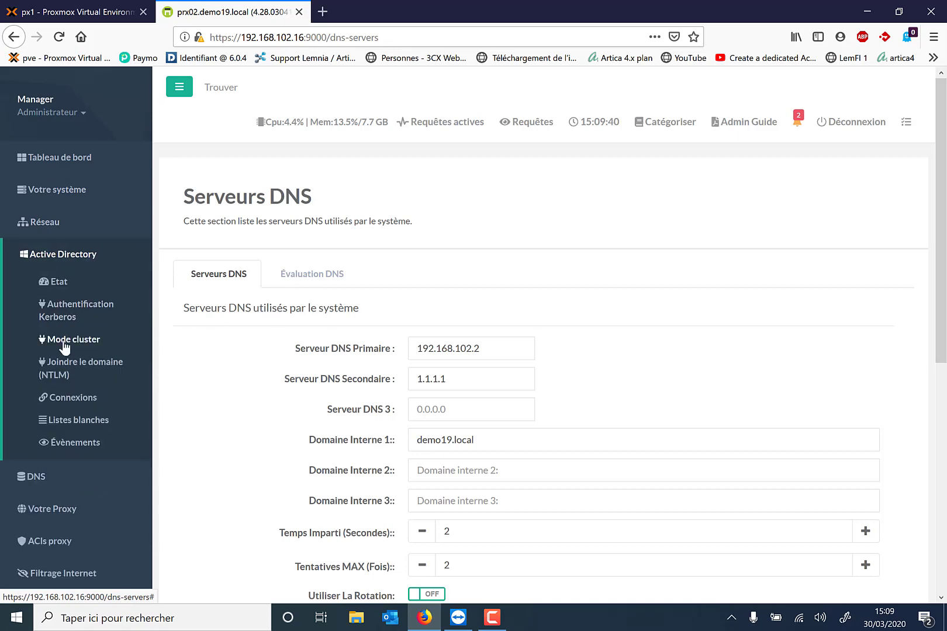
left_click(61, 319)
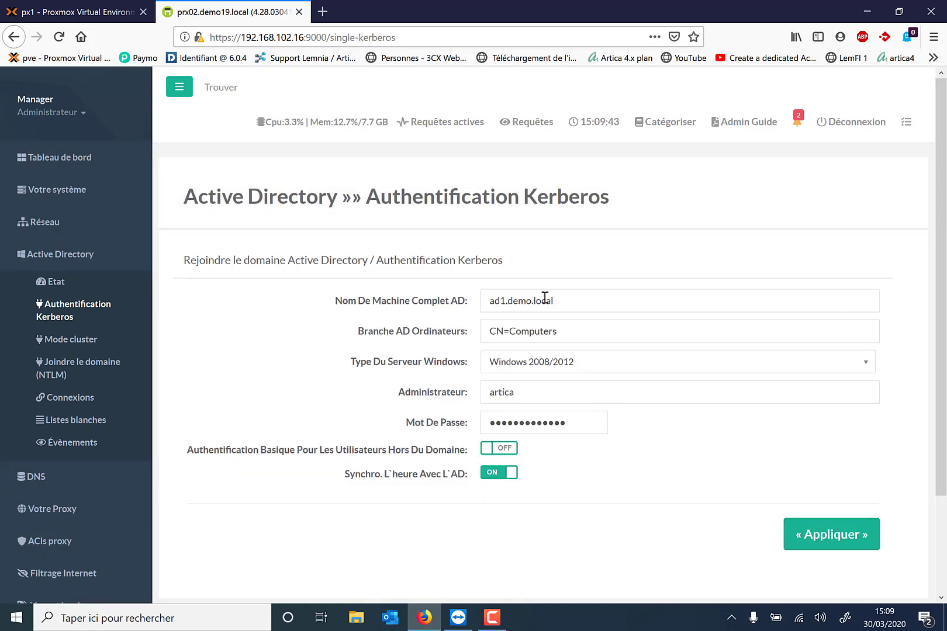
left_click_drag(586, 308, 408, 312)
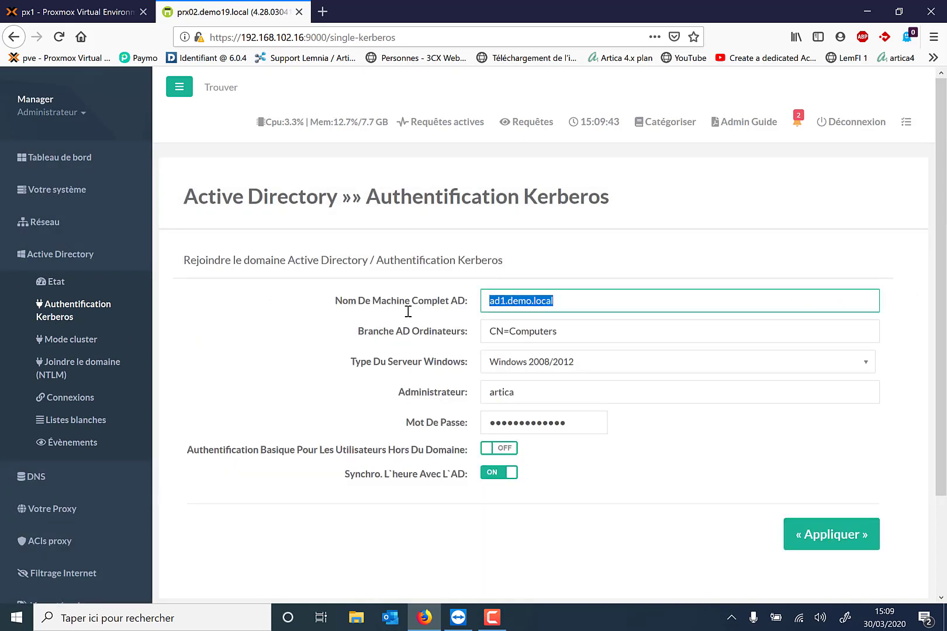
left_click(460, 623)
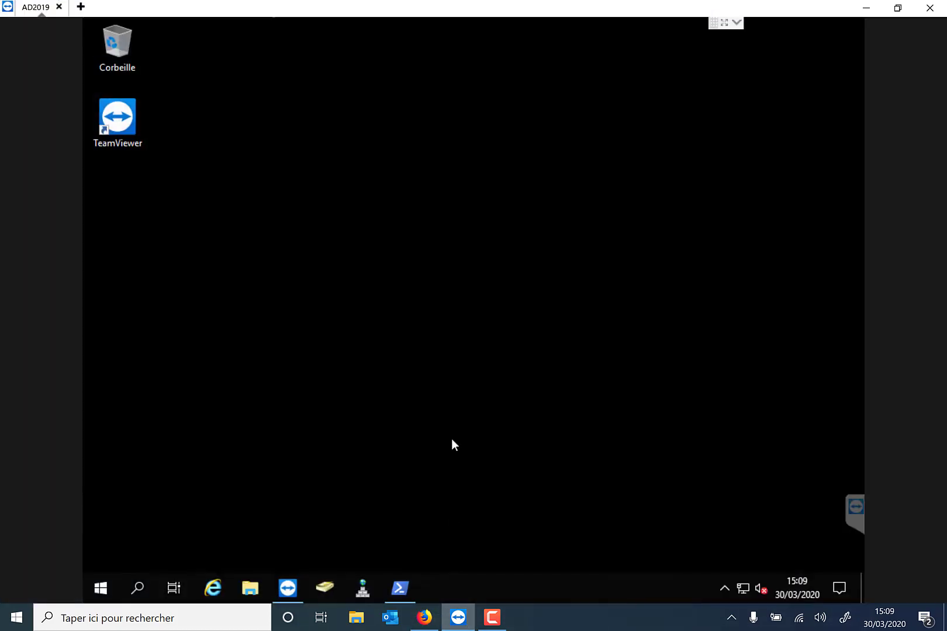
Copy AD2.demo19.local from PowerShell and paste it as the AD full machine name in Artica.
left_click(389, 586)
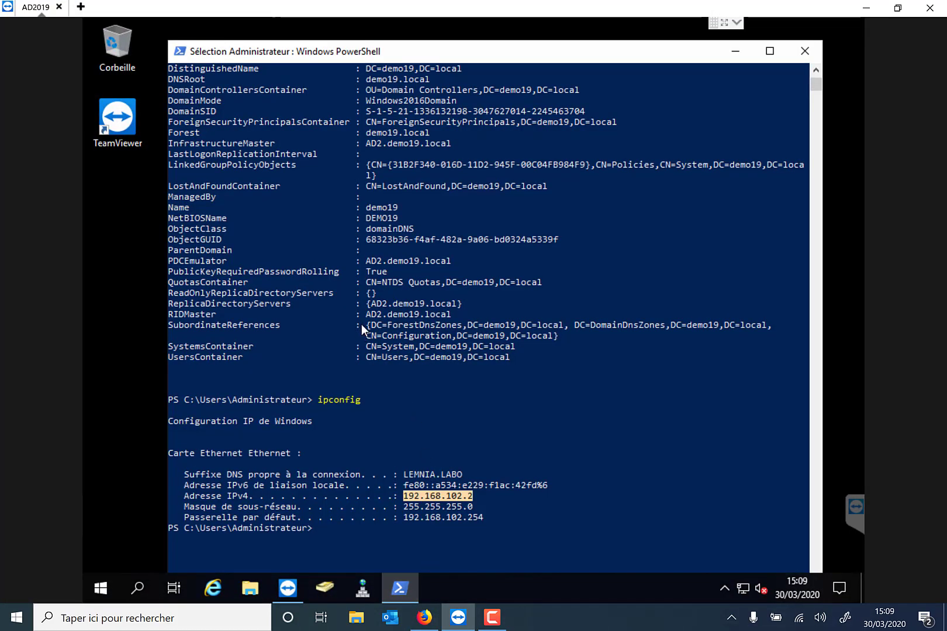
left_click(368, 315)
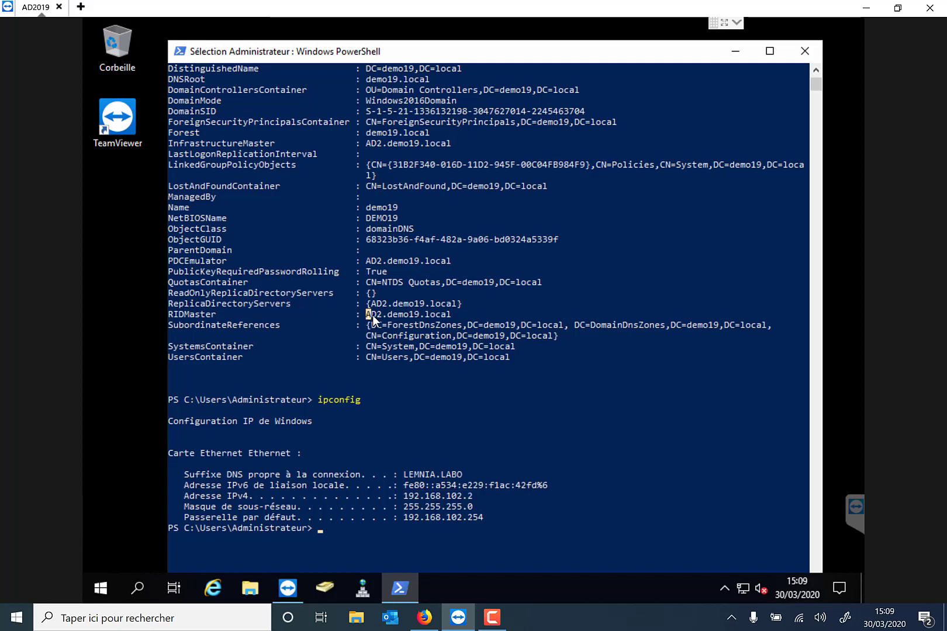
right_click(449, 317)
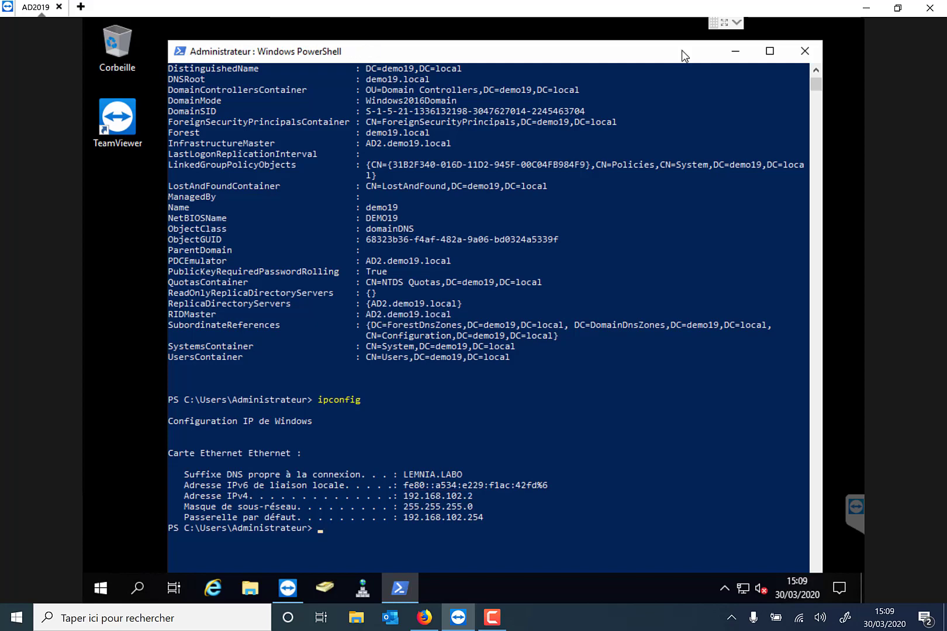
left_click(867, 7)
type("AD2.demo19.local")
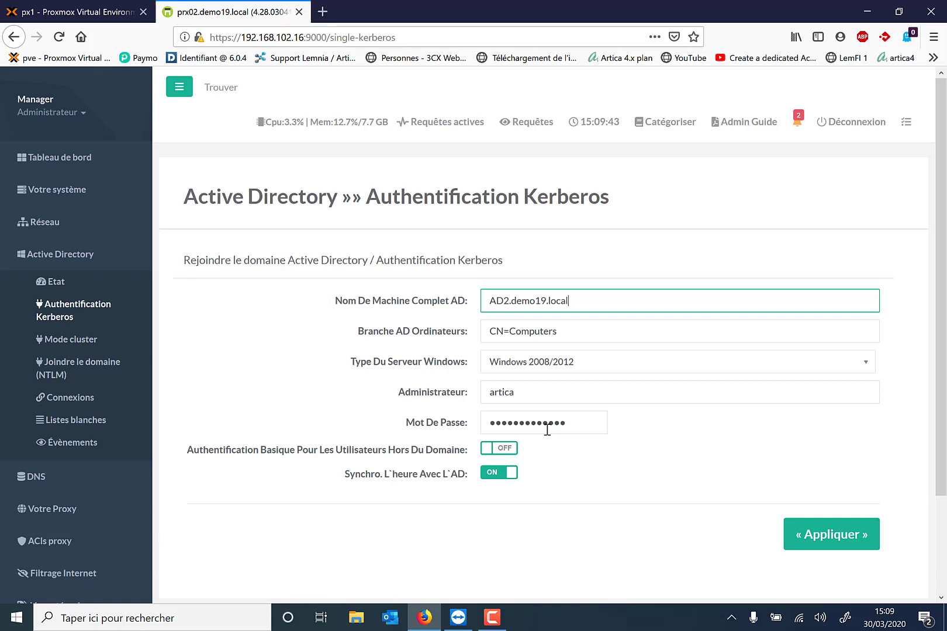
Set server type Windows 2016/2019, administrator adminartica with its password, and apply.
left_click(531, 392)
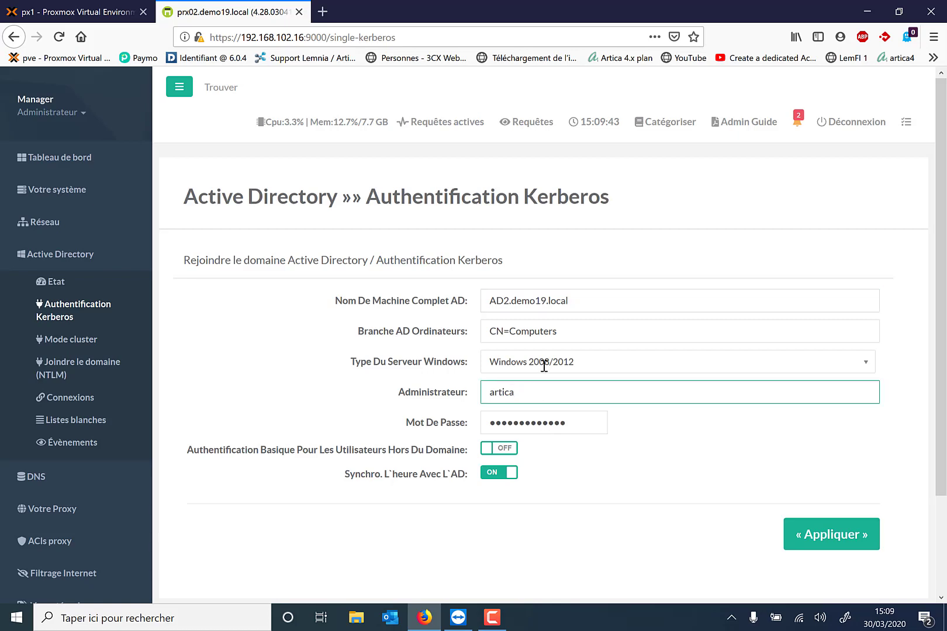
left_click(543, 366)
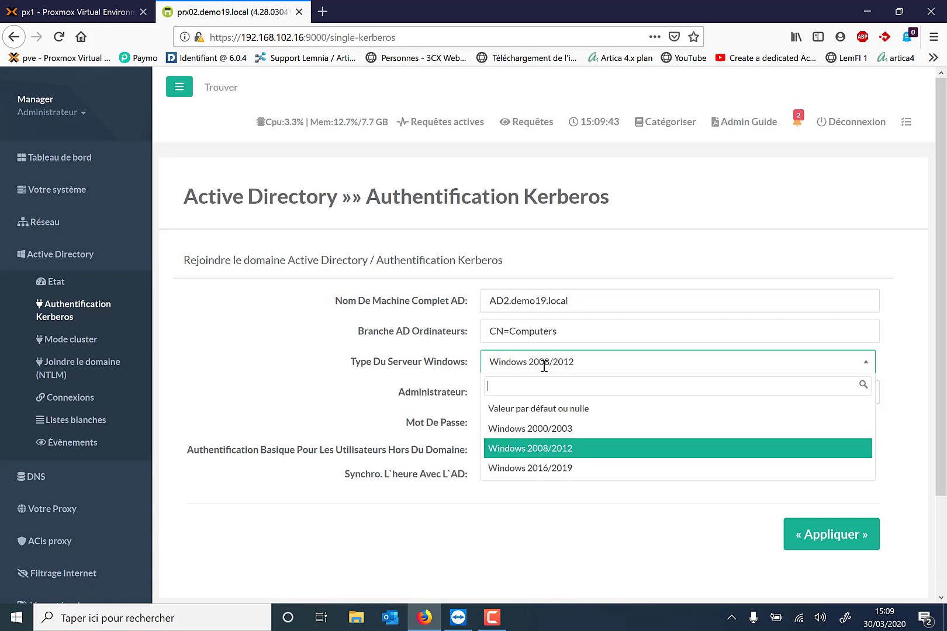
left_click(528, 469)
left_click_drag(519, 392, 446, 391)
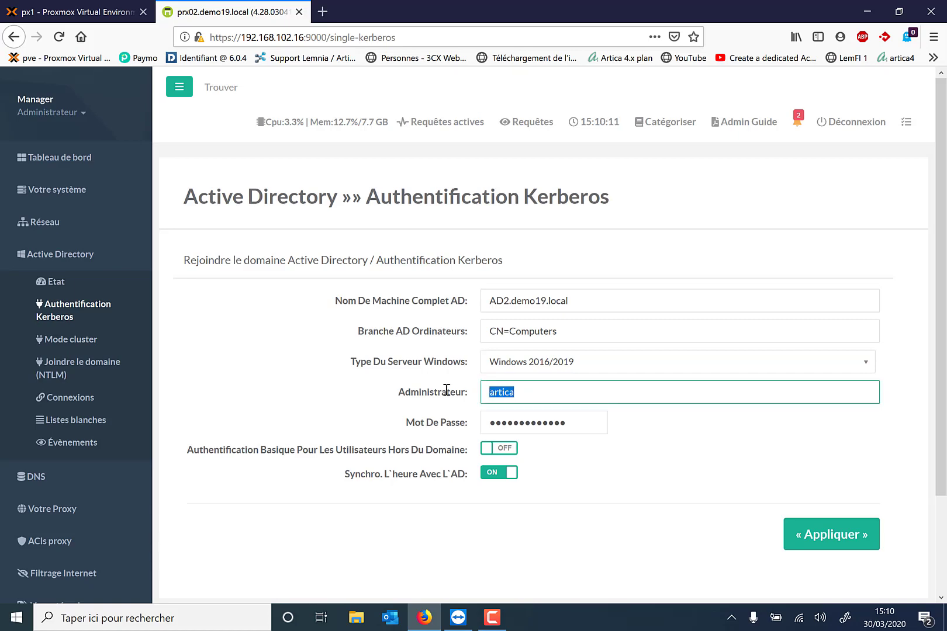
type("adminartica")
key("Tab")
type("a")
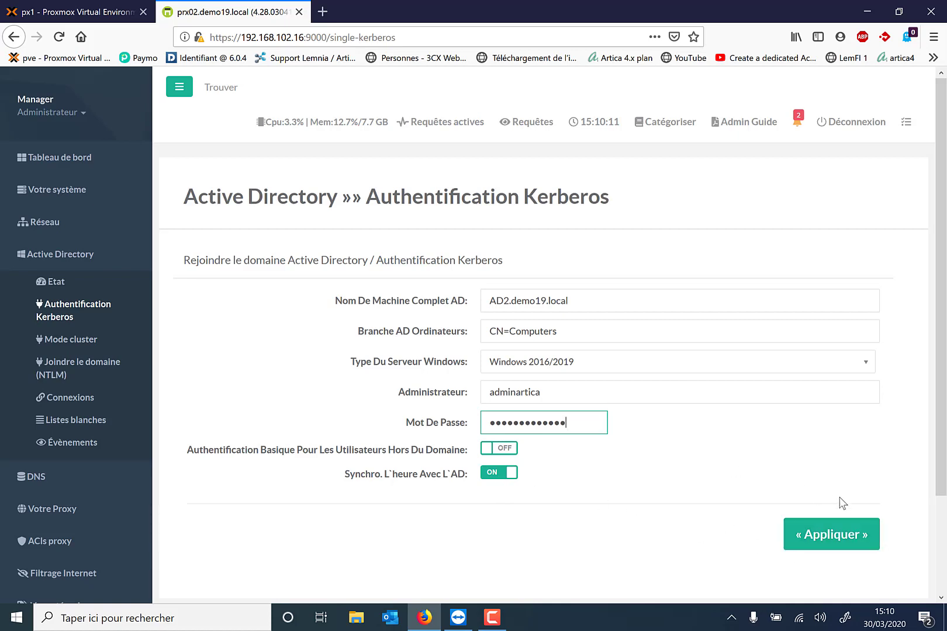
left_click(842, 530)
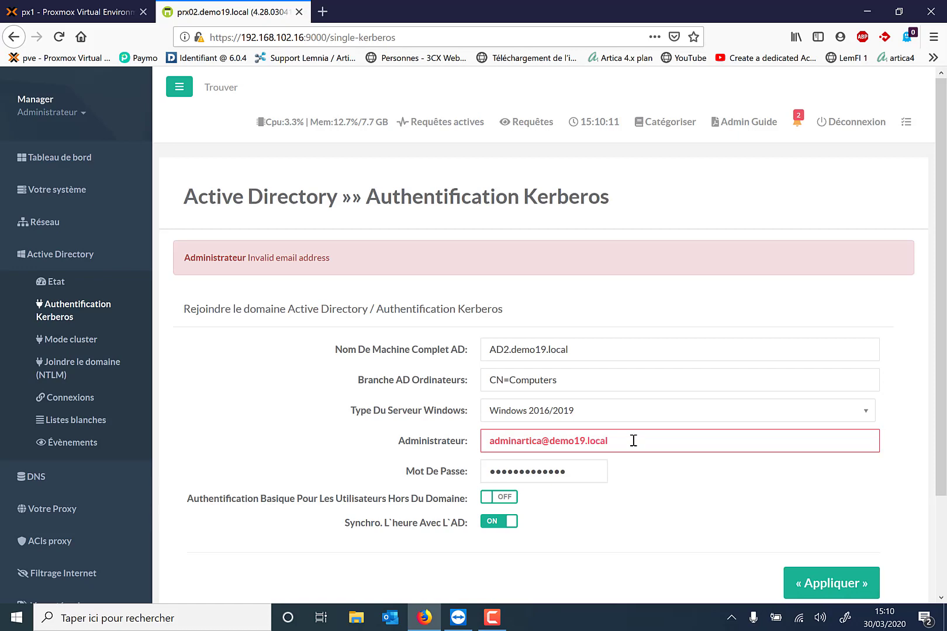
left_click(633, 441)
Apply the corrected Kerberos settings so prx02 joins demo19.local via msktutil.
left_click(836, 581)
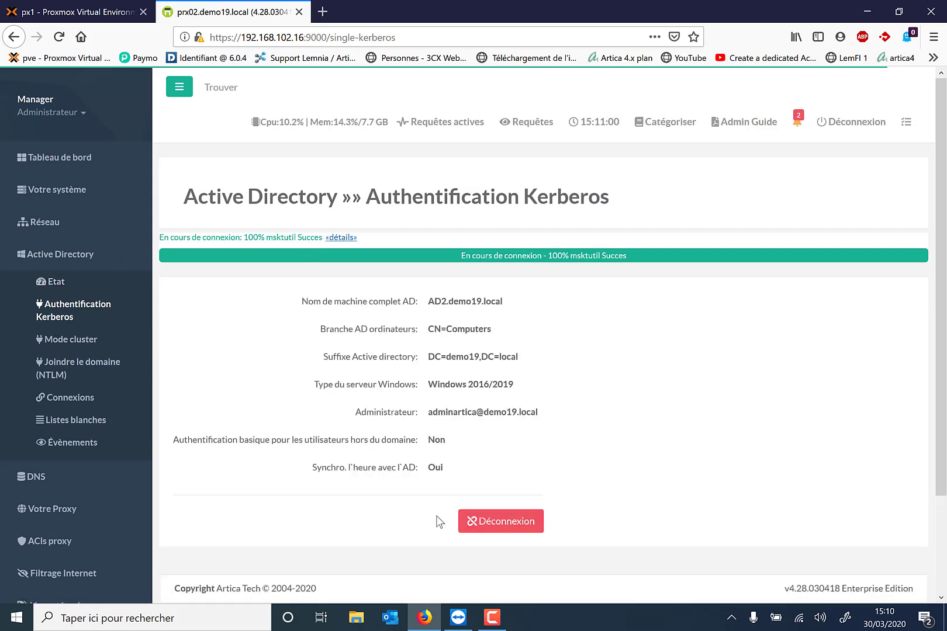
left_click(44, 257)
Run the Active Directory status analysis, review the successful Kerberos checks, and return to the dashboard.
left_click(52, 286)
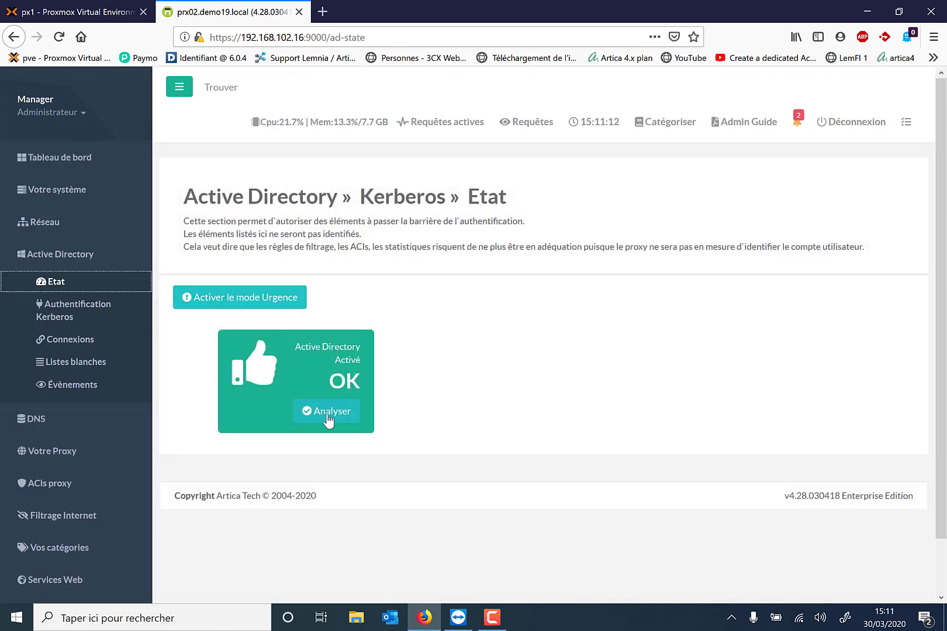
left_click(328, 412)
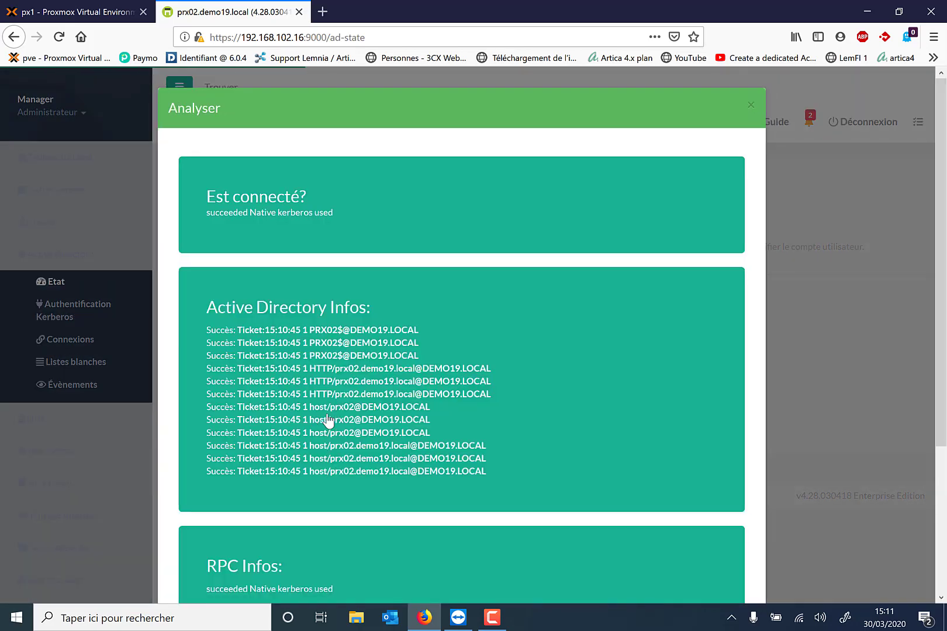
scroll(328, 416, "down", 7)
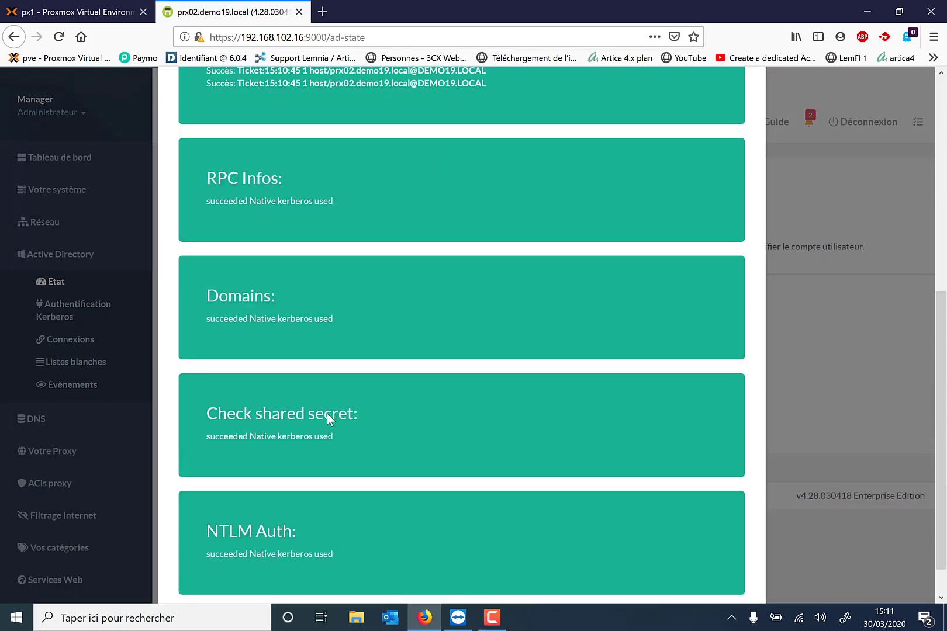
scroll(327, 413, "up", 8)
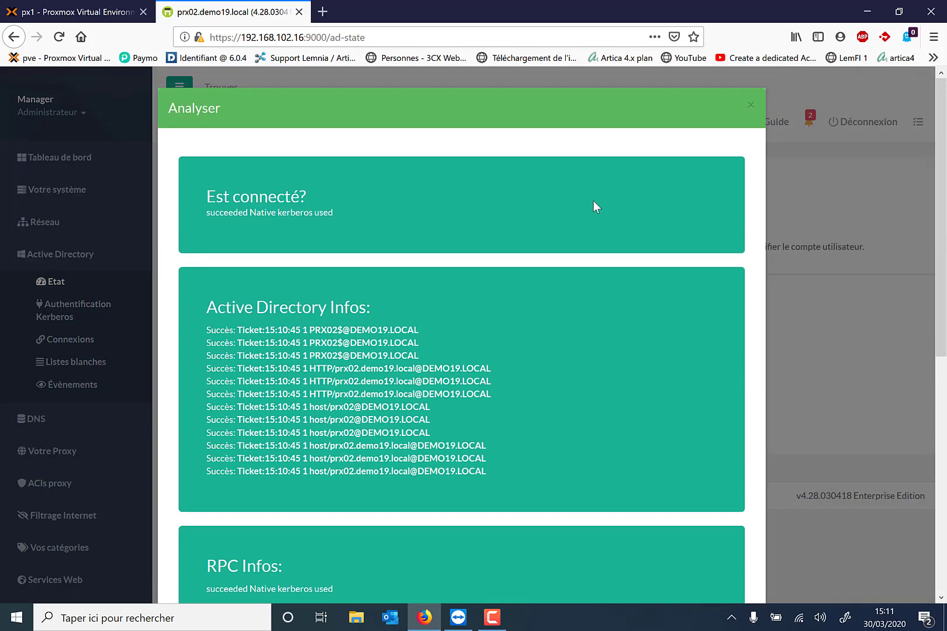
left_click(750, 106)
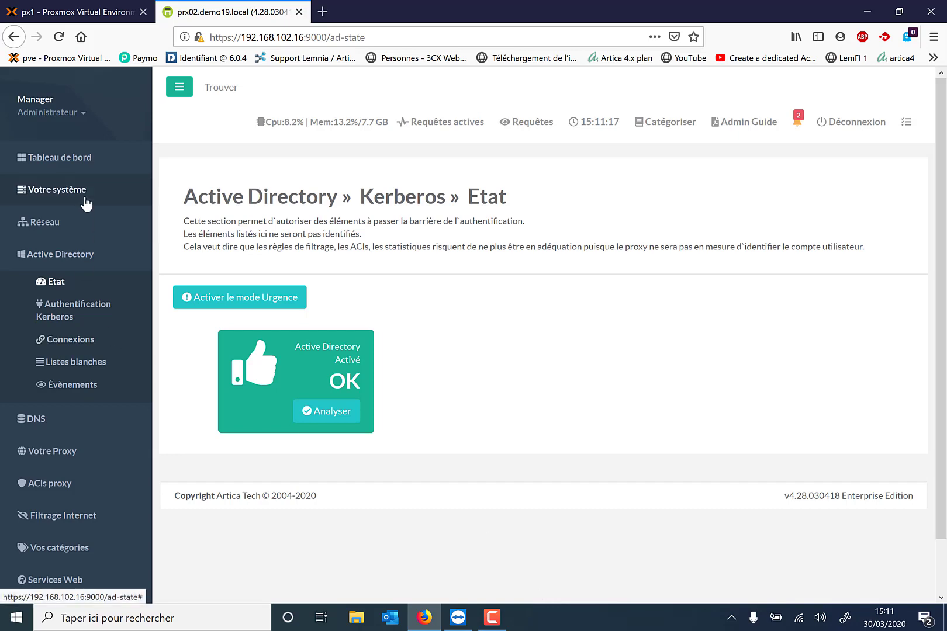
left_click(75, 165)
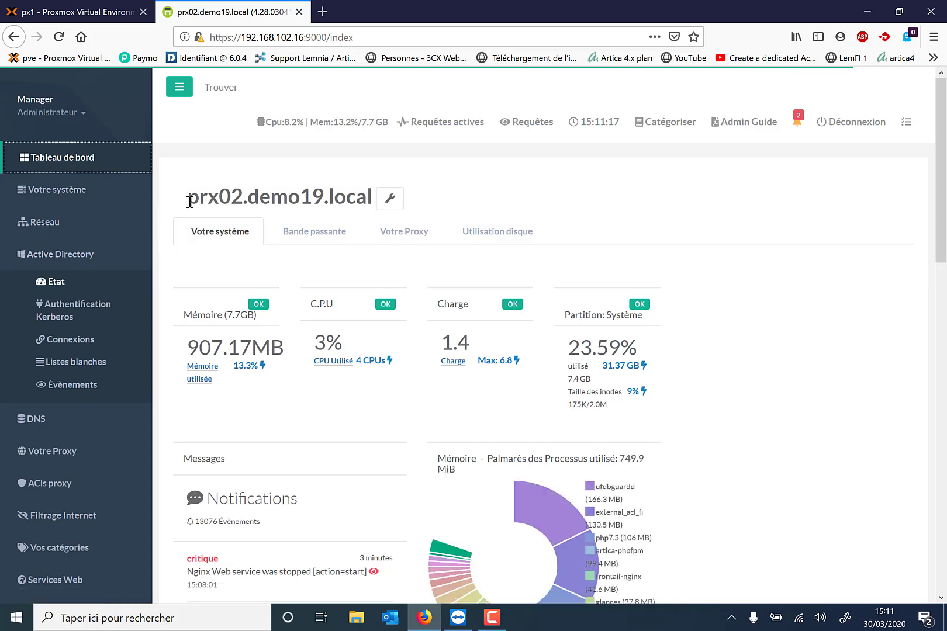
Select the proxy host name prx02.demo19.local from the Artica dashboard title.
left_click_drag(187, 199, 368, 204)
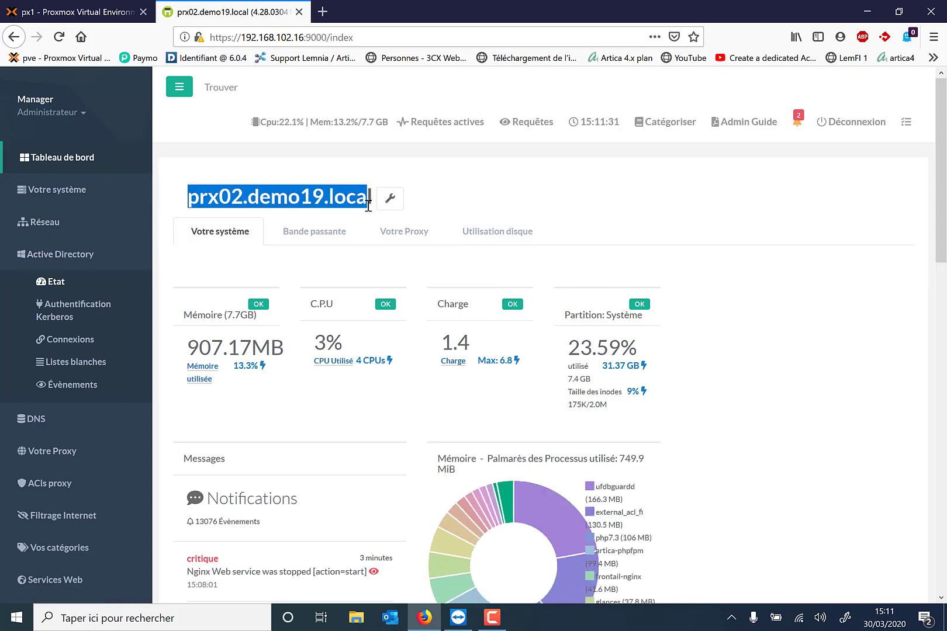
left_click_drag(370, 202, 185, 206)
left_click(933, 36)
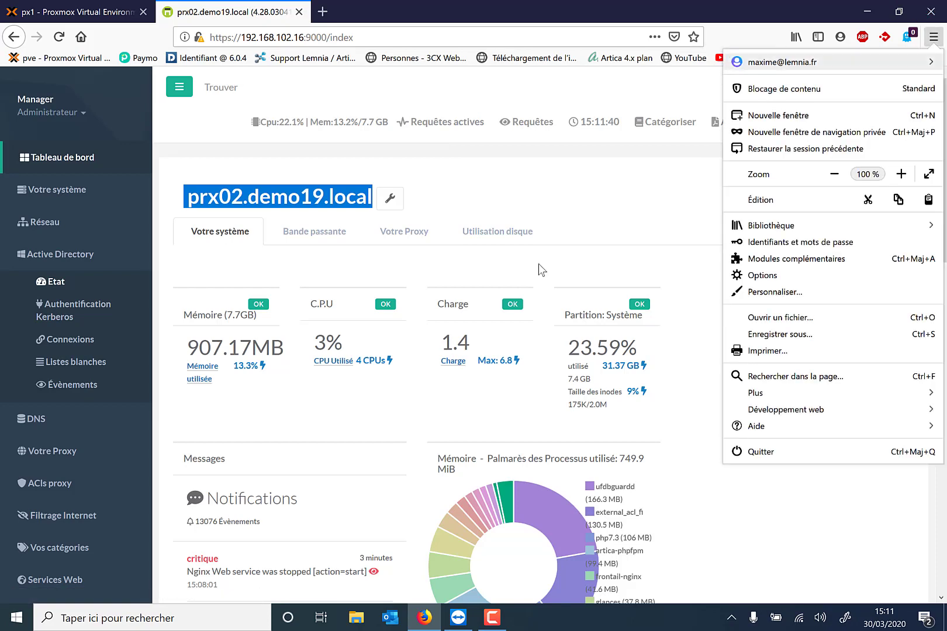
Search Windows for 'options internet' and open the LAN proxy settings under Connexions.
left_click(150, 625)
type("optio")
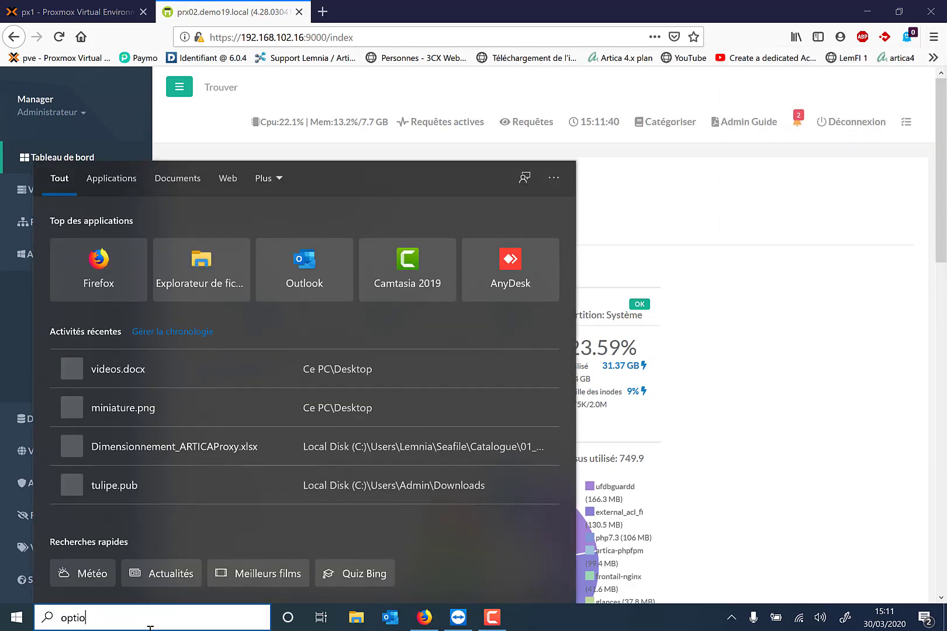
type("ns internet")
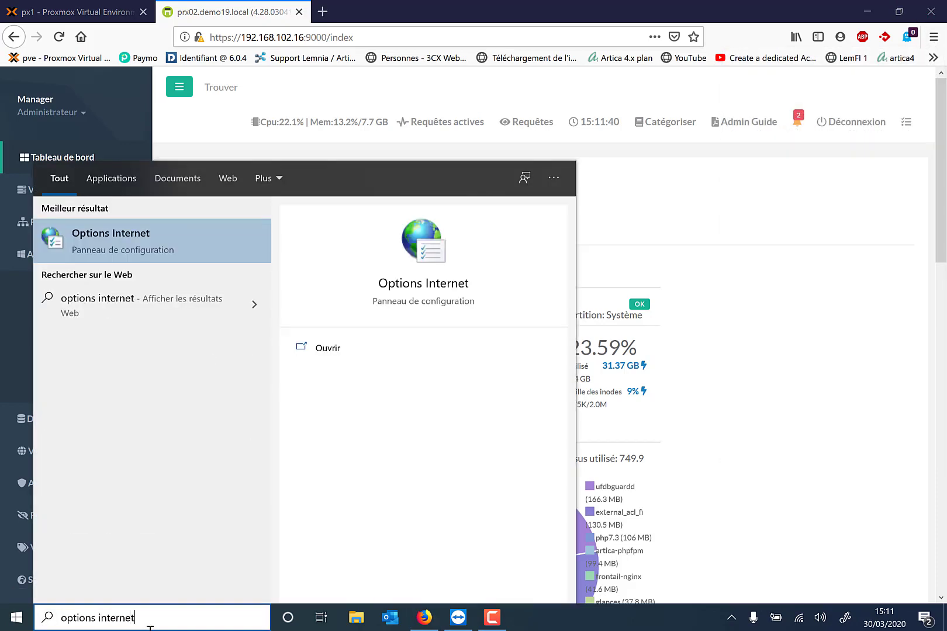
key("Return")
left_click(210, 50)
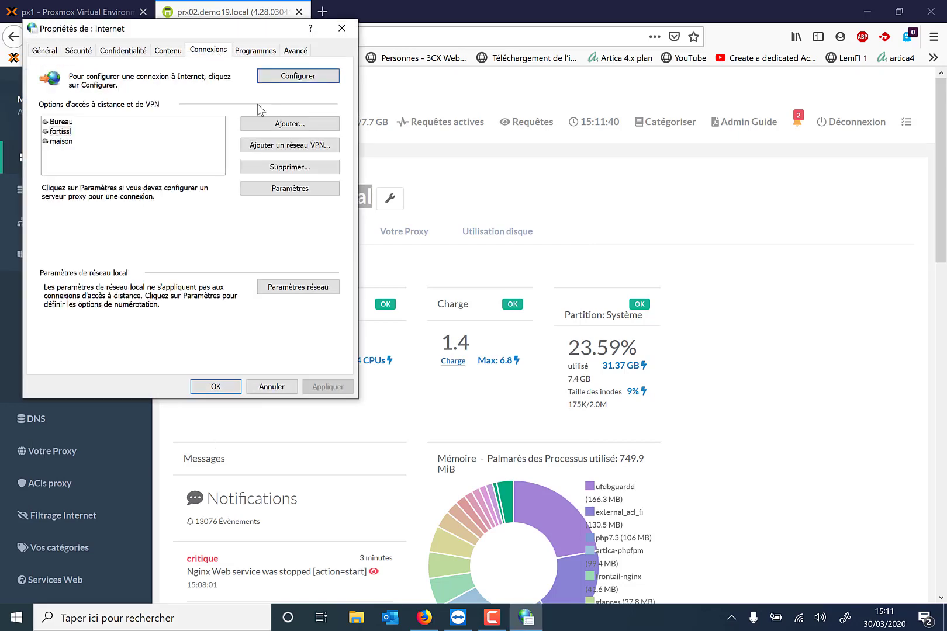
left_click(300, 287)
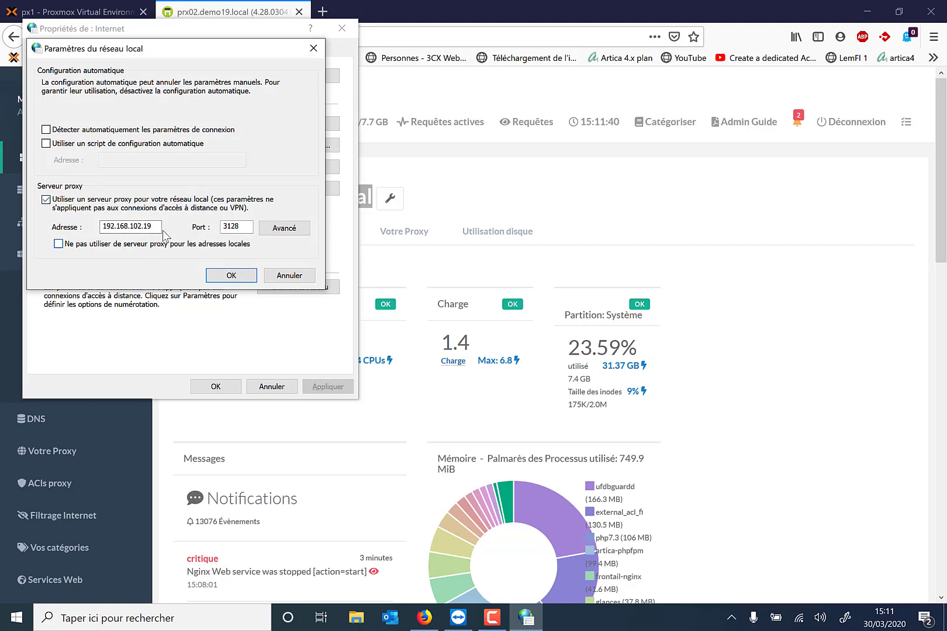
Replace proxy address 192.168.102.19 with prx02.demo19.local, keeping port 3128.
double_click(108, 226)
type("p")
type("rxàé.dem")
key("BackSpace")
key("BackSpace")
key("BackSpace")
key("BackSpace")
key("BackSpace")
key("BackSpace")
key("BackSpace")
type("x02.demi")
key("BackSpace")
type("o19.local")
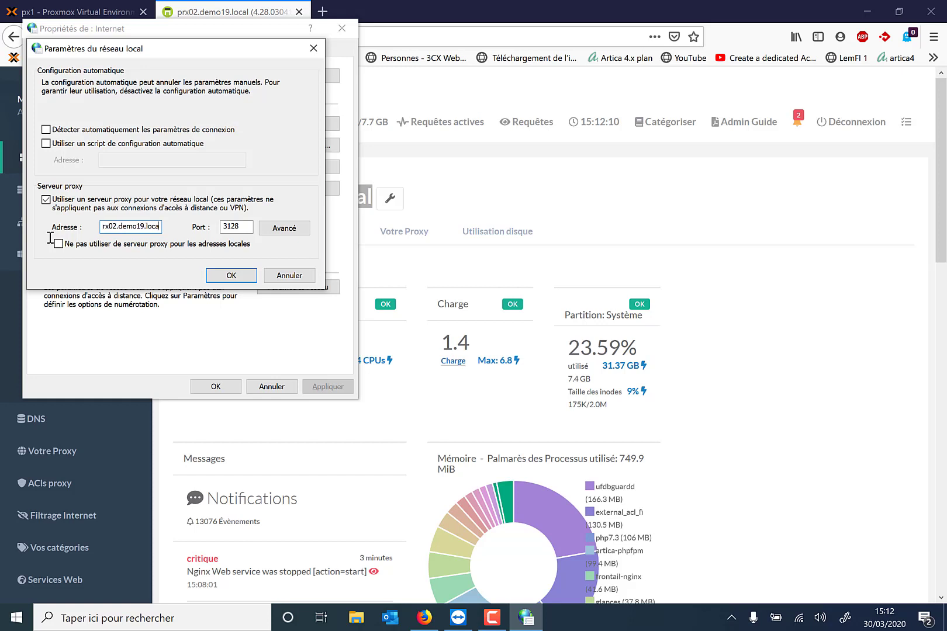